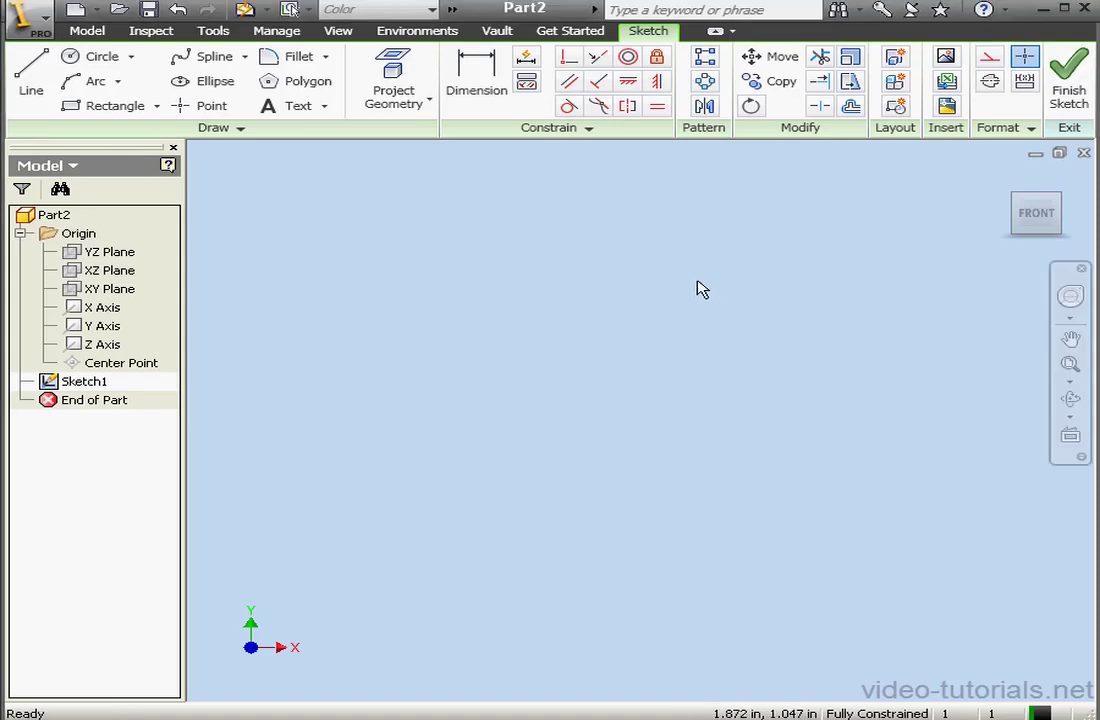
# Step: Draw a horizontal base line across the lower part of the sketch
pyautogui.click(38, 68)
pyautogui.click(331, 539)
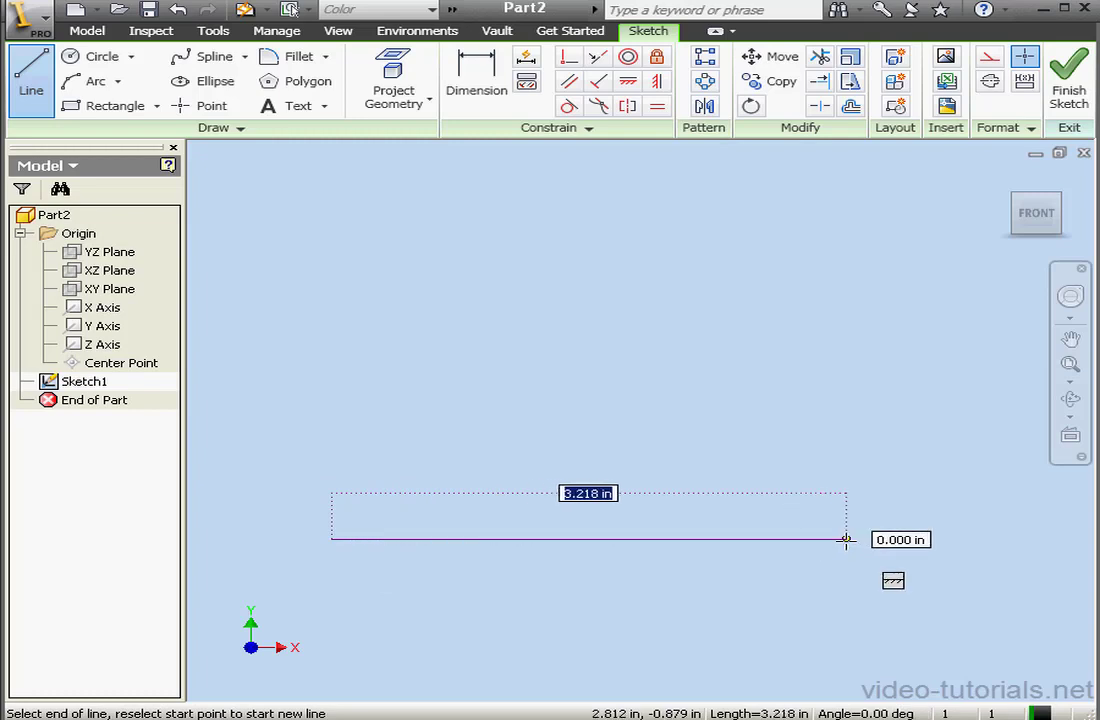
pyautogui.click(913, 539)
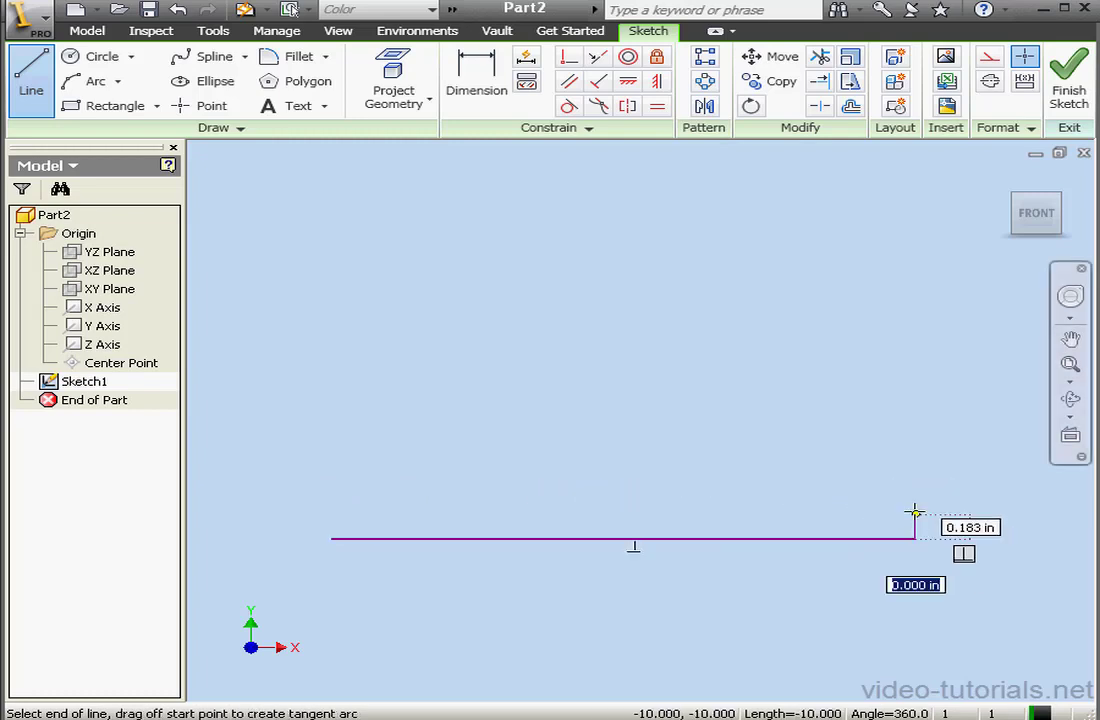
# Step: Draw a three-point spline arching between the base line's endpoints, and lower its middle fit point to about 1.64 in above the line
pyautogui.click(214, 56)
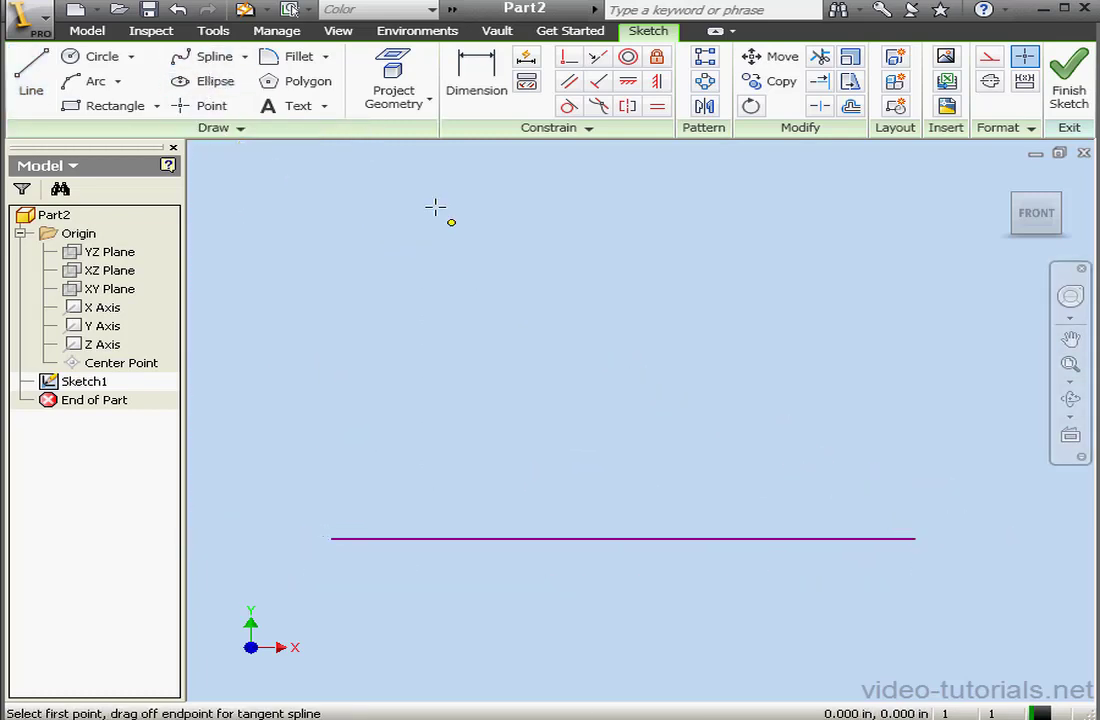
pyautogui.click(332, 538)
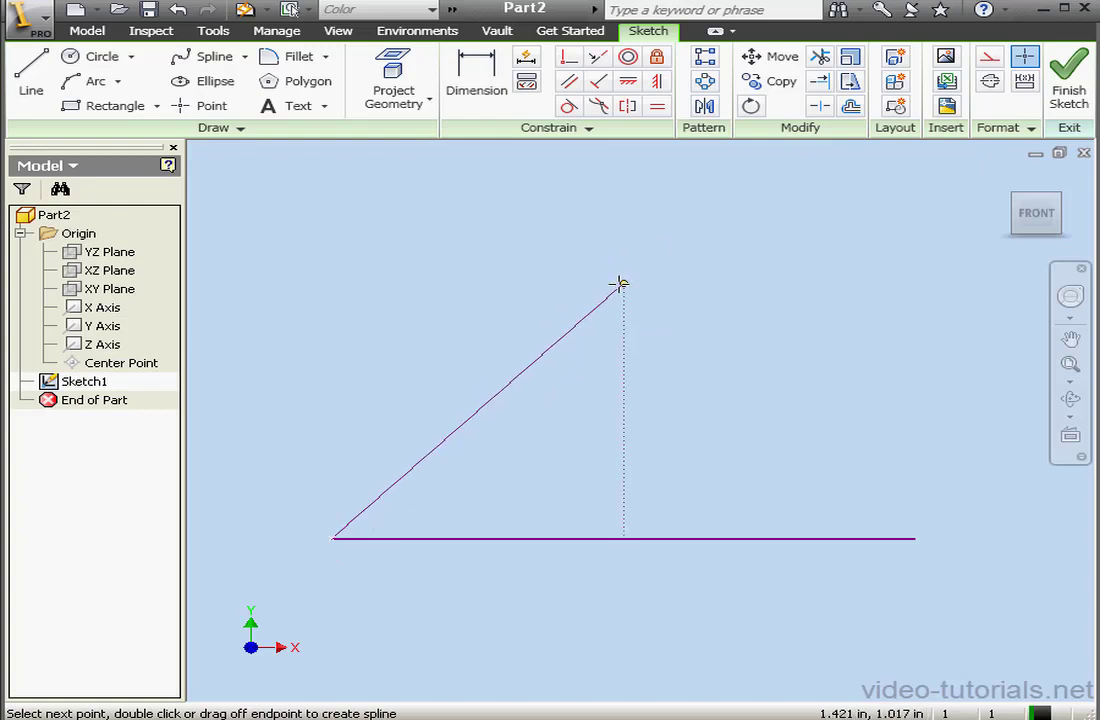
pyautogui.click(620, 284)
pyautogui.click(913, 539)
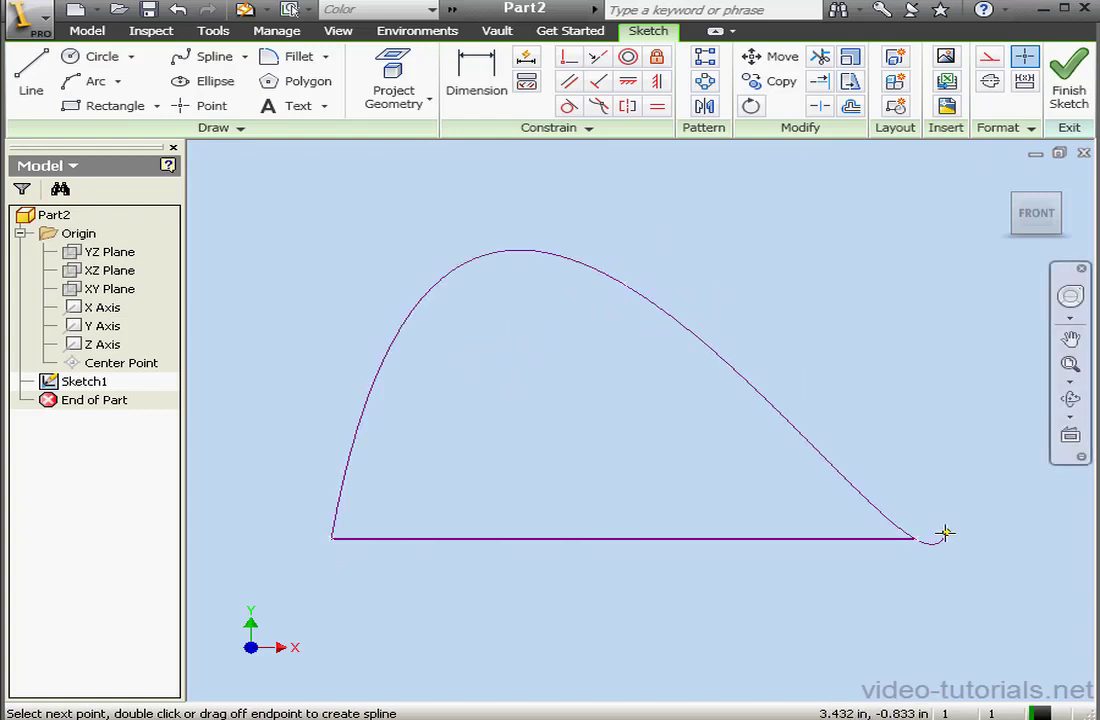
pyautogui.rightClick(955, 528)
pyautogui.click(998, 543)
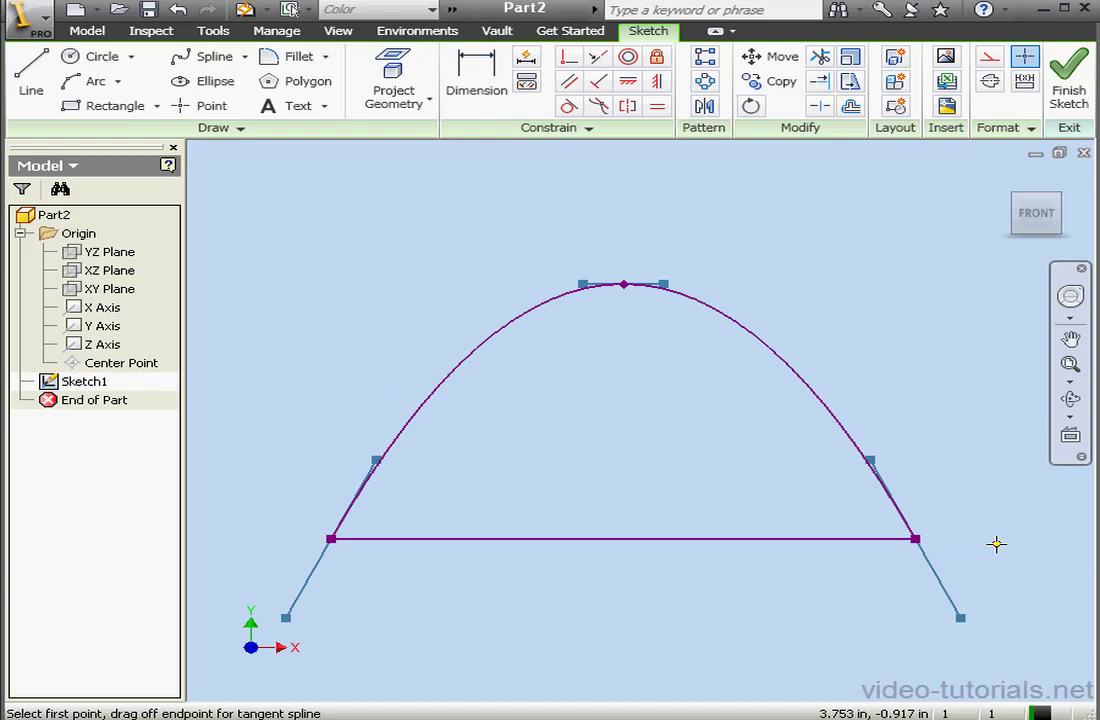
pyautogui.rightClick(996, 543)
pyautogui.click(1064, 557)
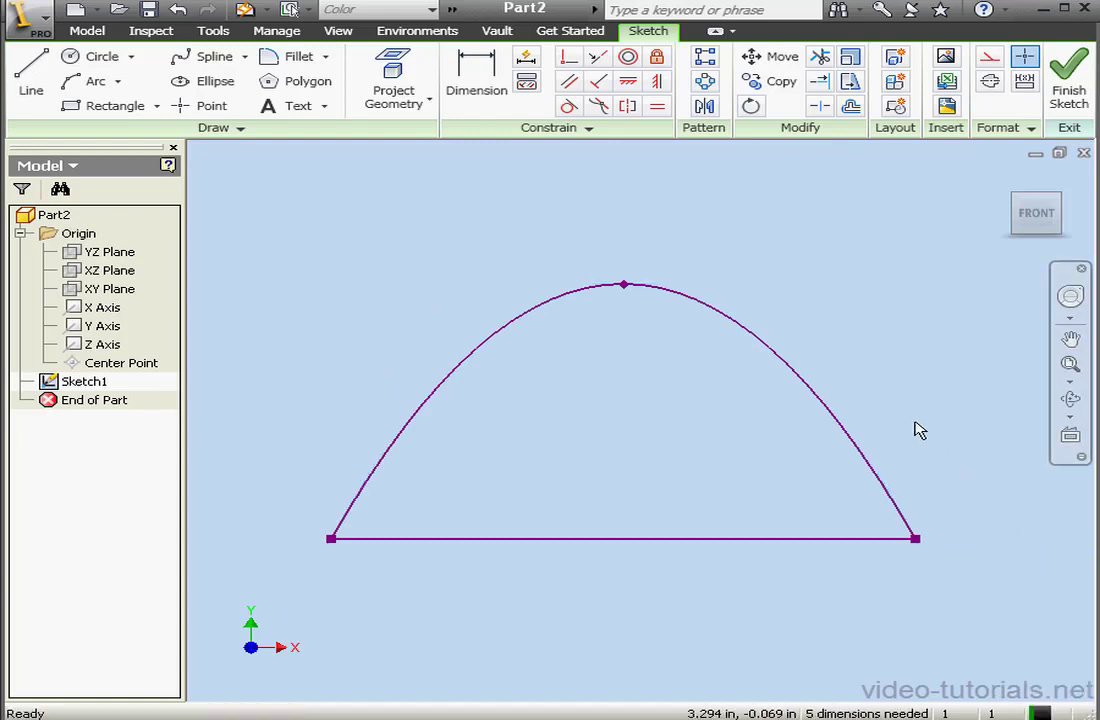
pyautogui.moveTo(624, 287); pyautogui.dragTo(624, 318)
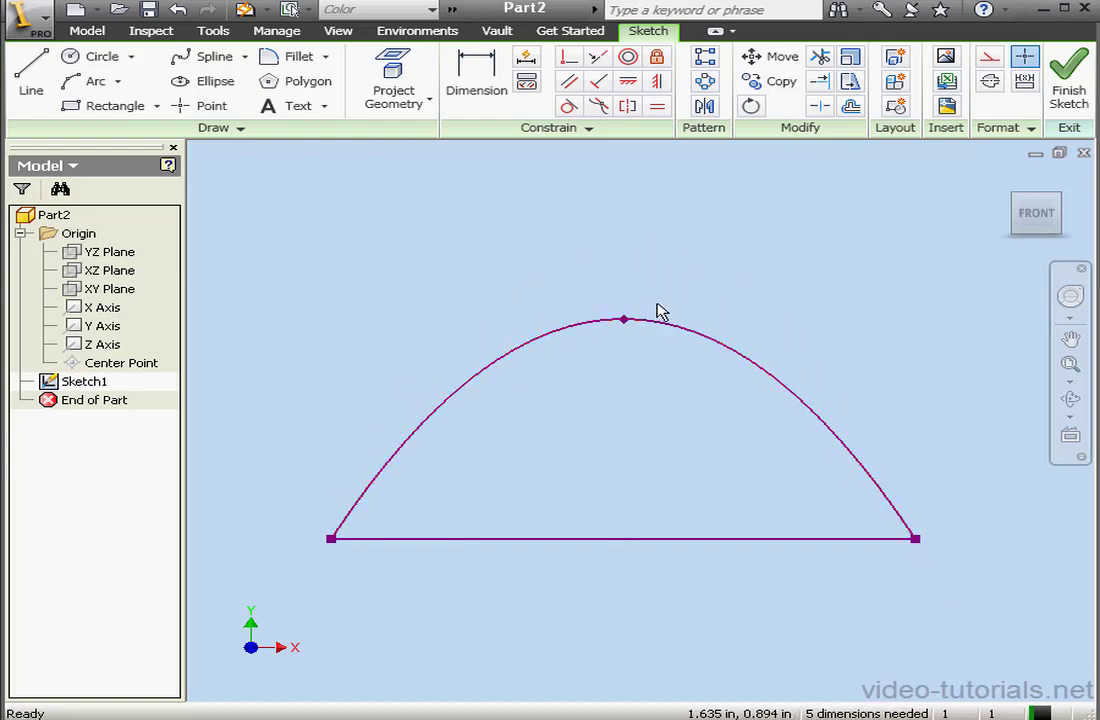
# Step: Insert an extra fit point on the spline between its peak and the base line's right endpoint
pyautogui.click(770, 381)
pyautogui.rightClick(770, 381)
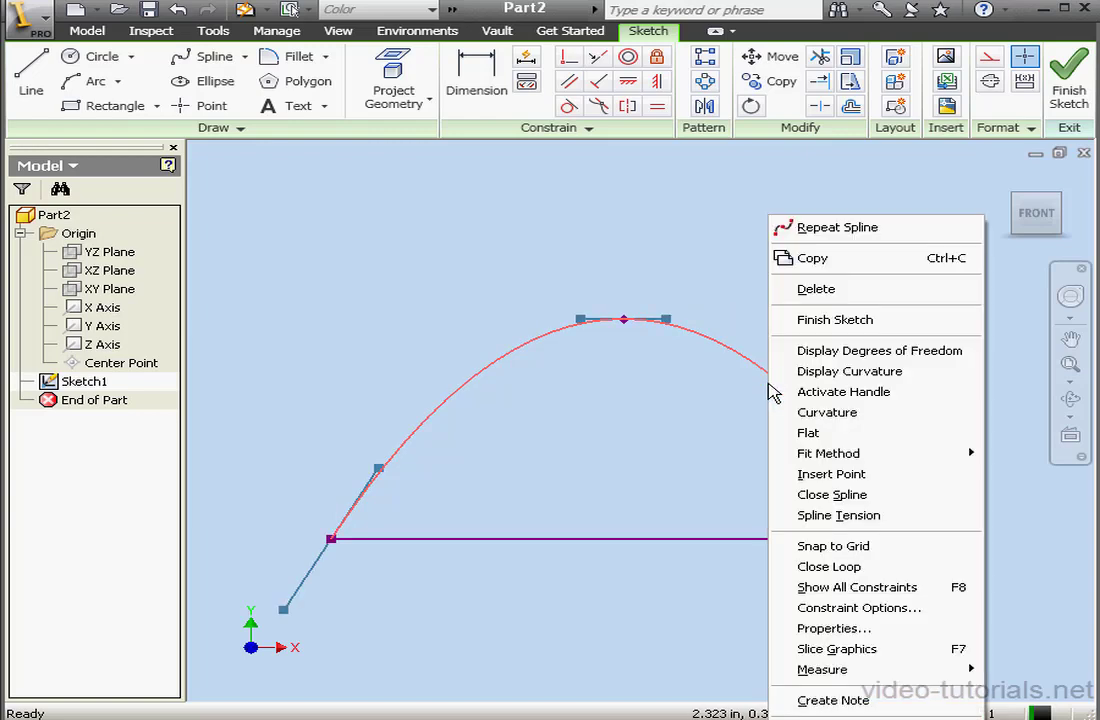
pyautogui.click(831, 474)
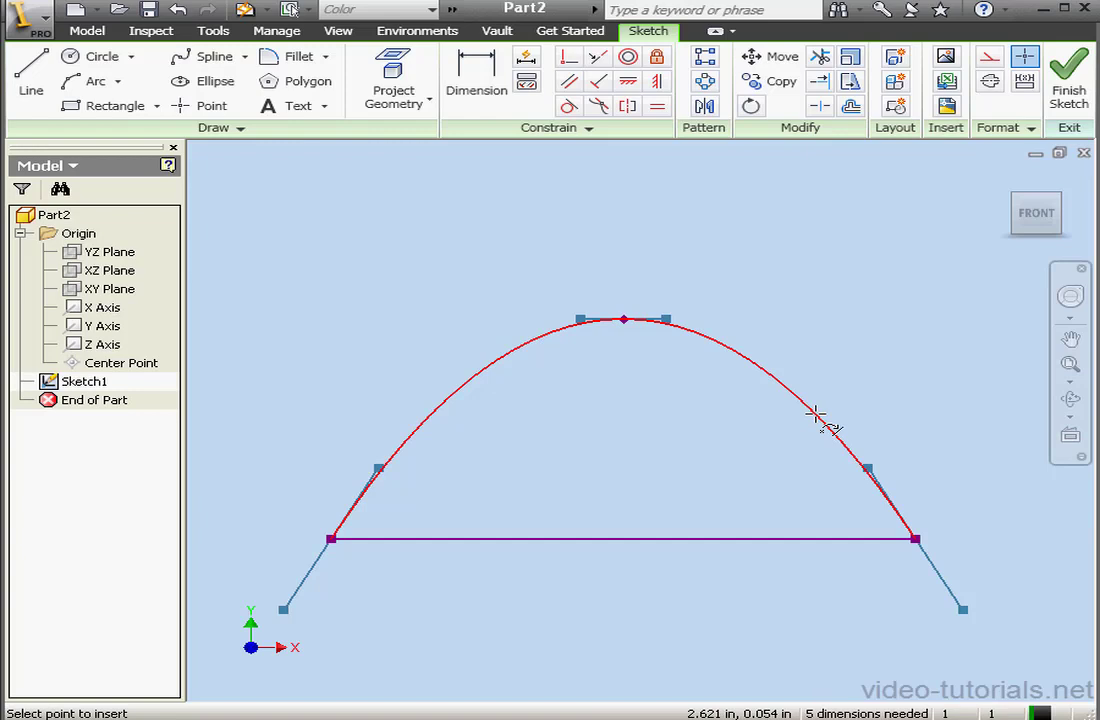
pyautogui.click(817, 415)
pyautogui.rightClick(838, 375)
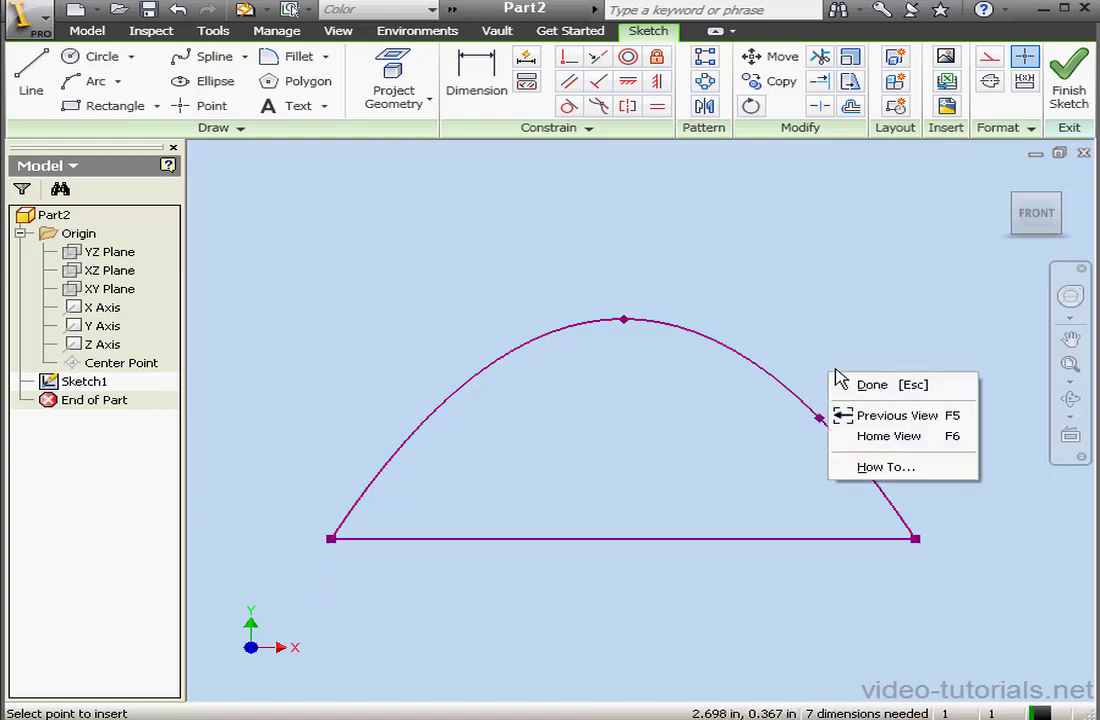
pyautogui.click(874, 386)
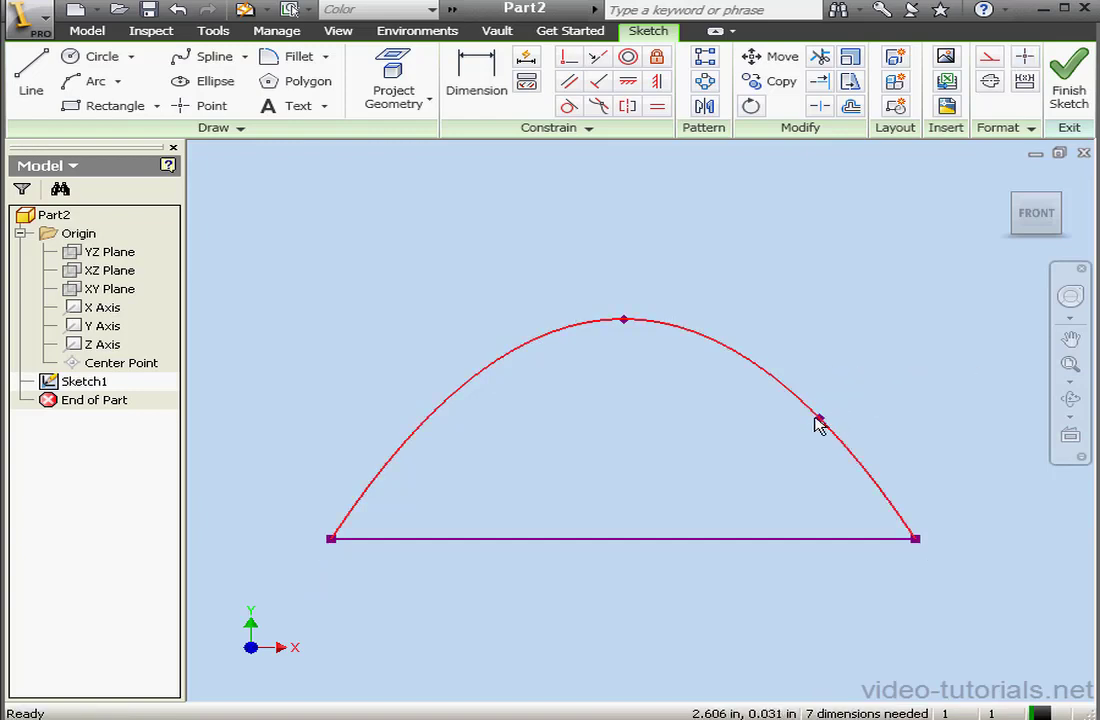
# Step: Pull the inserted fit point outward to bulge the right side of the curve, and delete that point
pyautogui.moveTo(819, 418)
pyautogui.mouseDown()
pyautogui.moveTo(720, 444)
pyautogui.moveTo(869, 388)
pyautogui.moveTo(831, 398)
pyautogui.mouseUp()
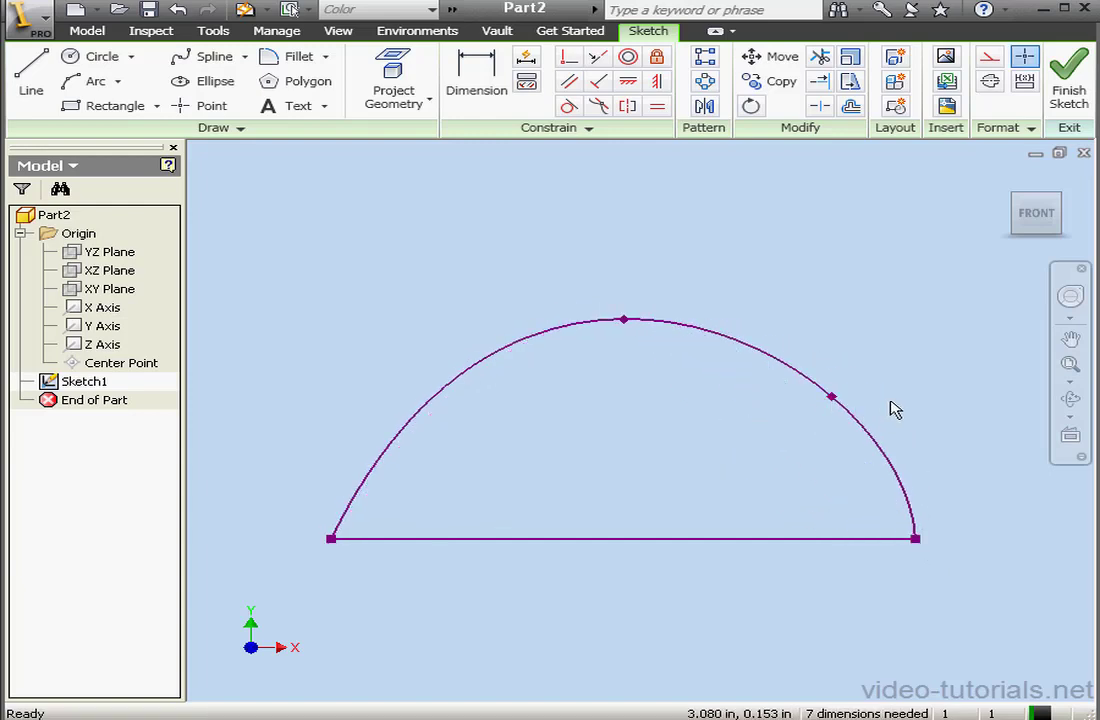
pyautogui.click(835, 403)
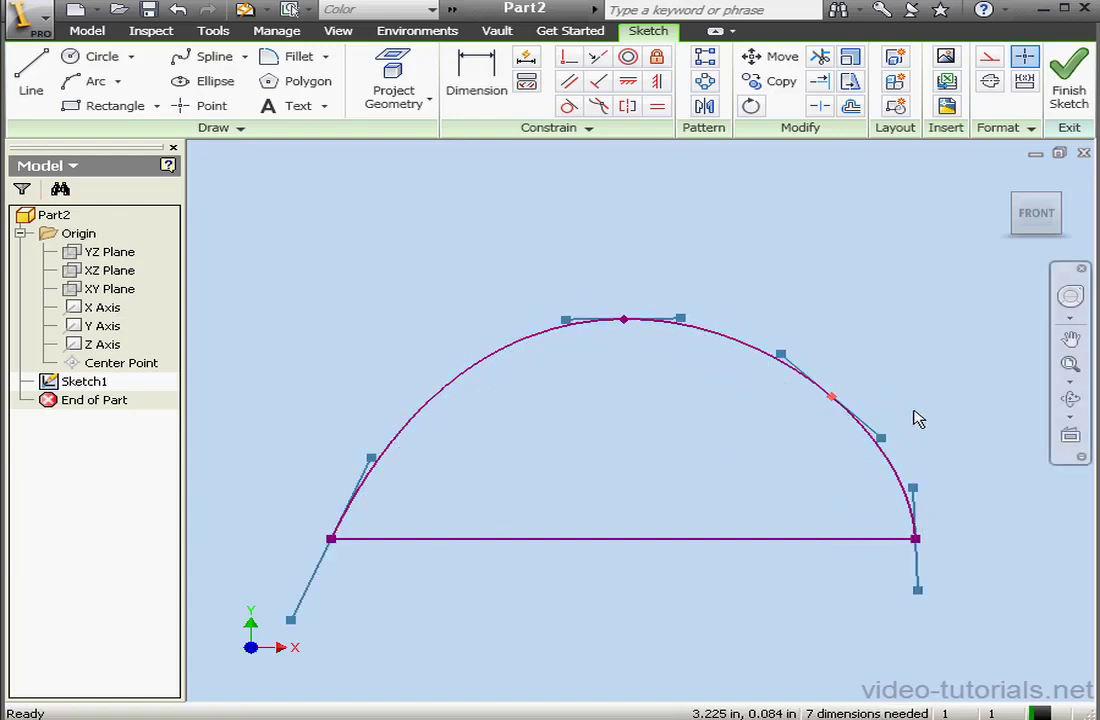
pyautogui.press('Delete')
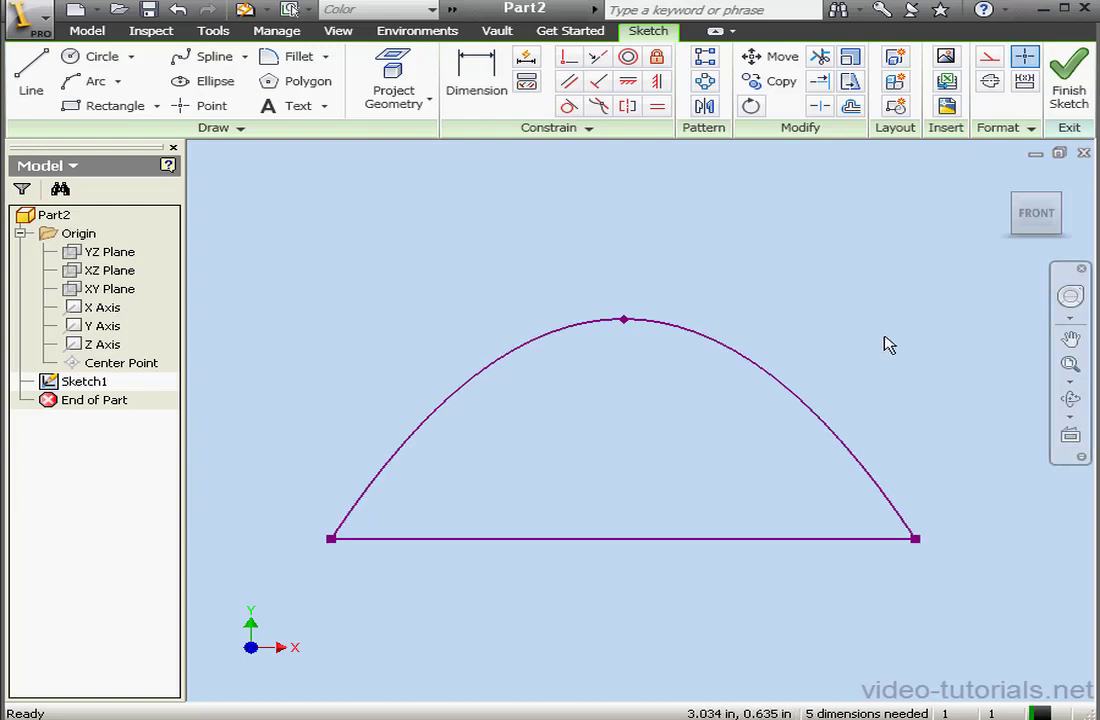
# Step: Dimension the horizontal distance from the base line's left endpoint to the spline's middle fit point
pyautogui.click(481, 82)
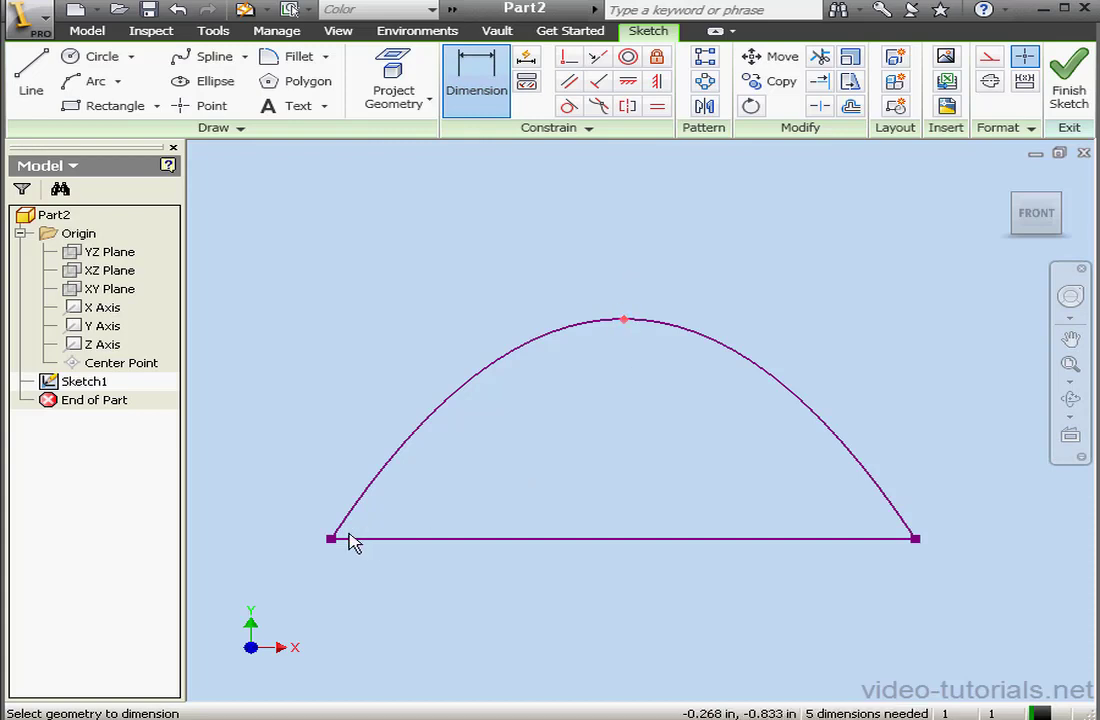
pyautogui.click(333, 540)
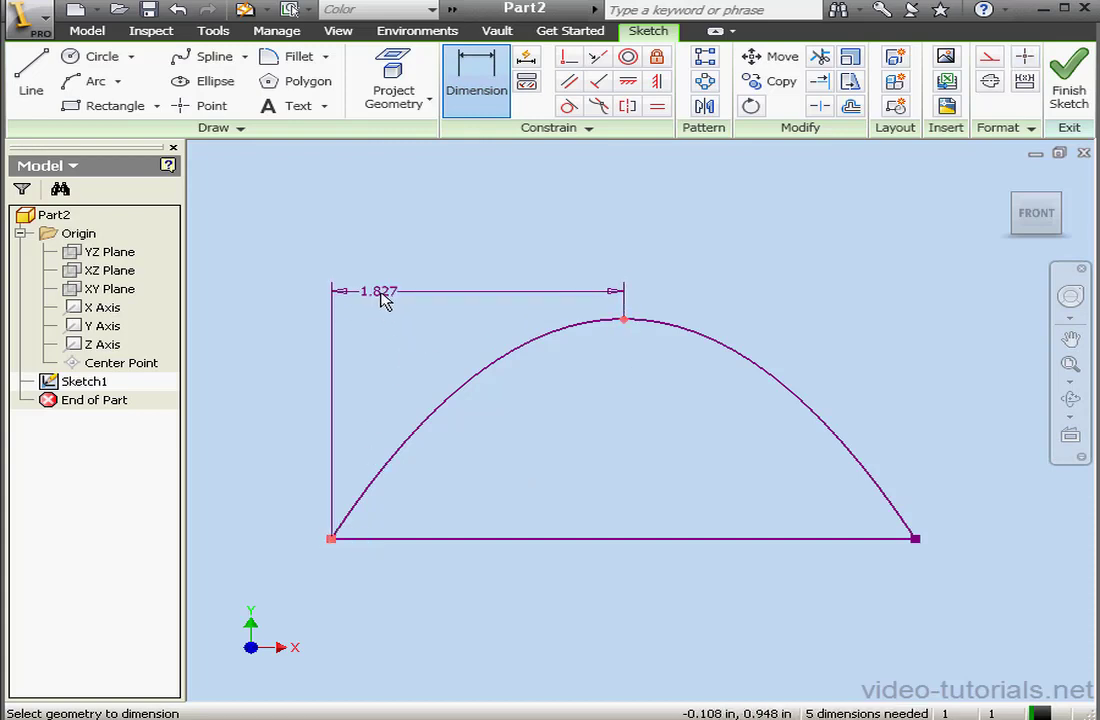
pyautogui.click(395, 278)
pyautogui.click(481, 349)
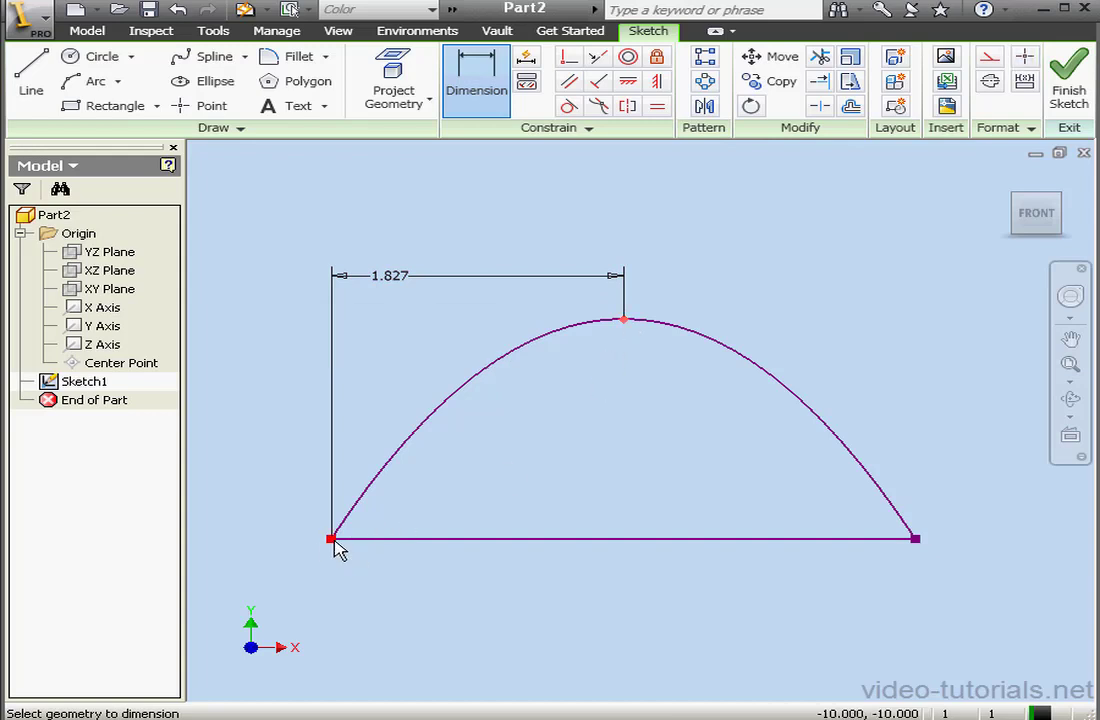
# Step: Dimension the vertical distance from the base line to the spline's middle fit point
pyautogui.click(600, 539)
pyautogui.click(670, 442)
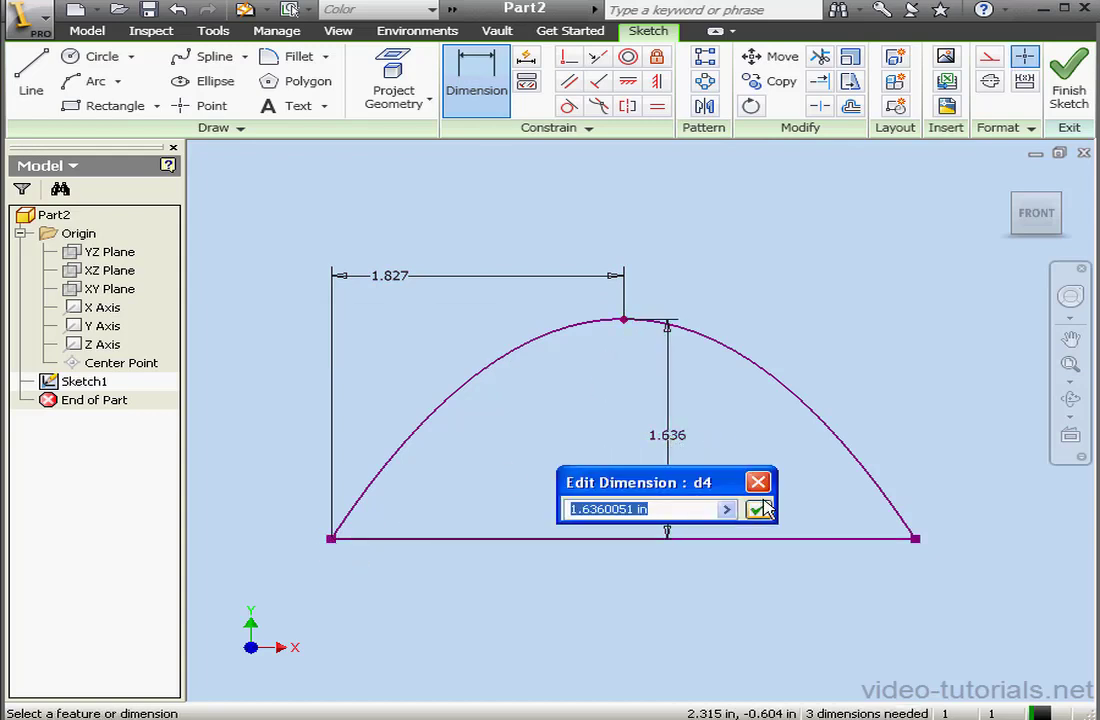
pyautogui.click(758, 442)
pyautogui.rightClick(731, 434)
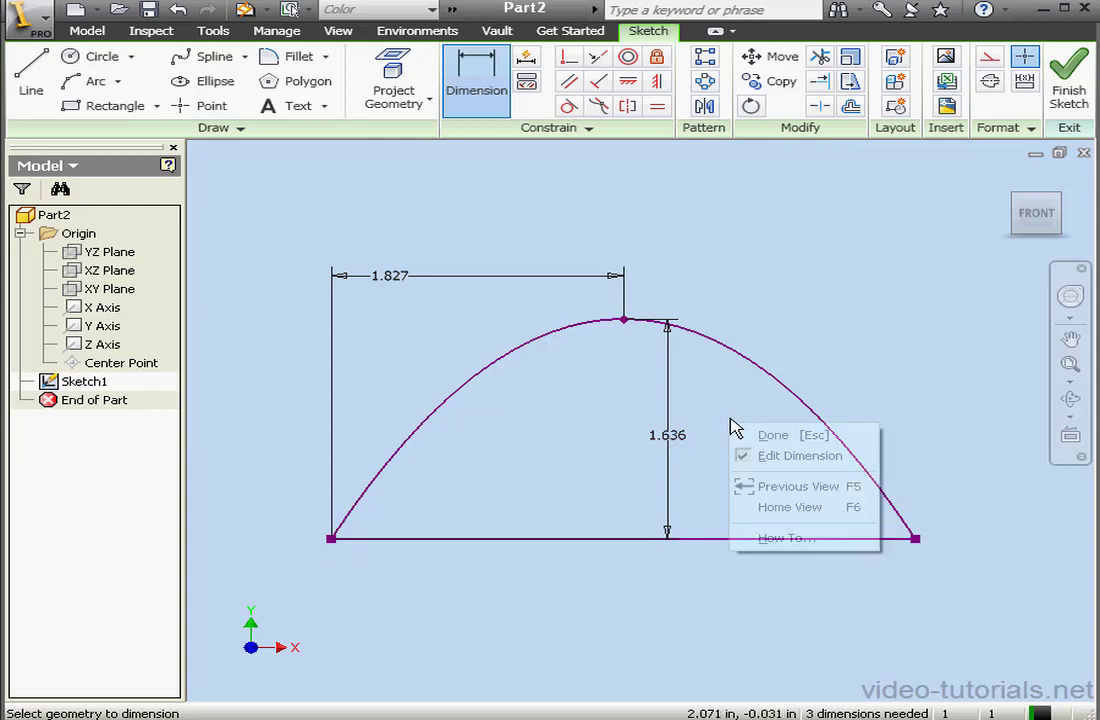
pyautogui.click(737, 433)
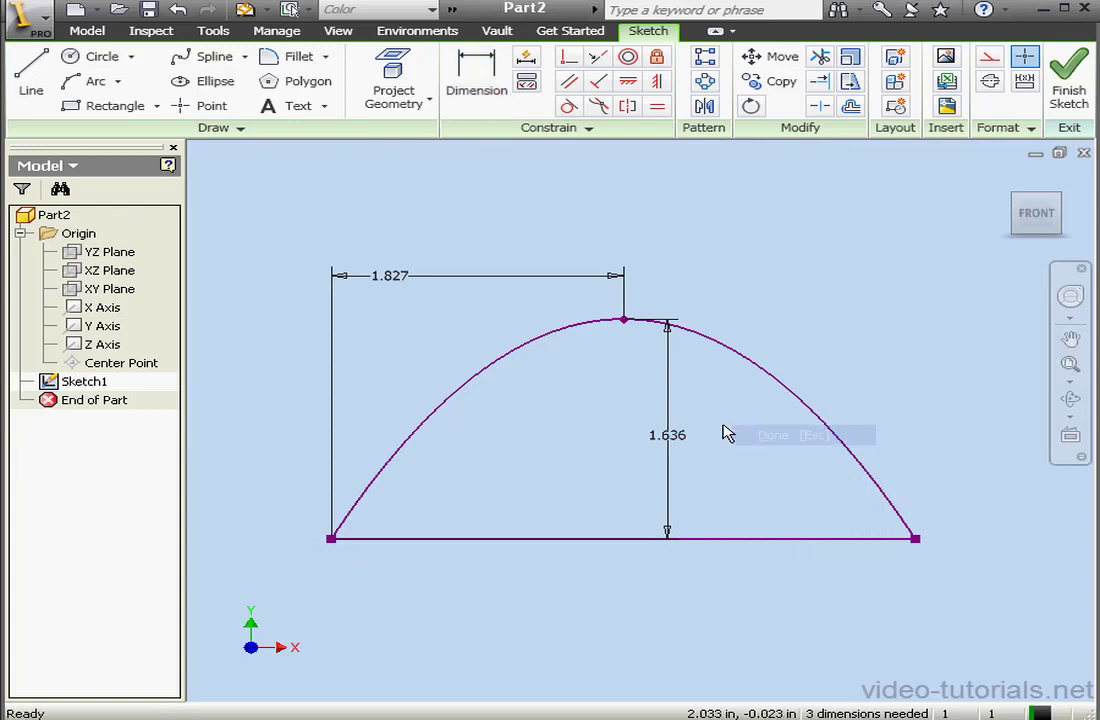
# Step: Delete the vertical and horizontal dimensions that locate the spline's middle fit point
pyautogui.click(670, 443)
pyautogui.press('Delete')
pyautogui.click(448, 279)
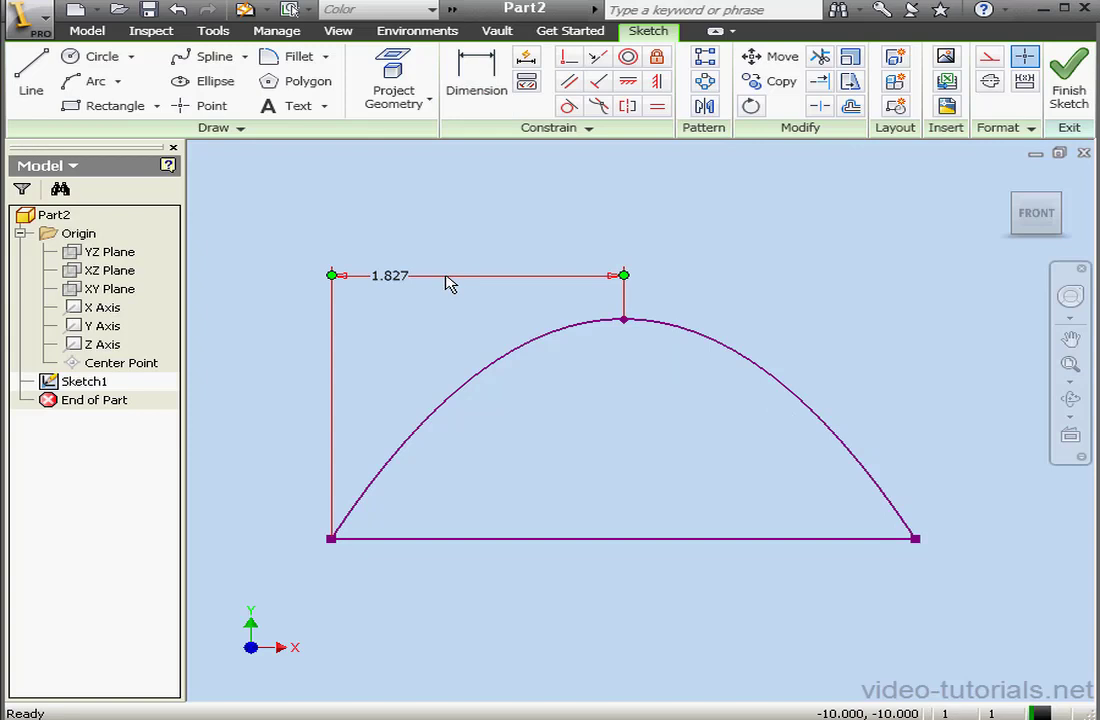
pyautogui.press('Delete')
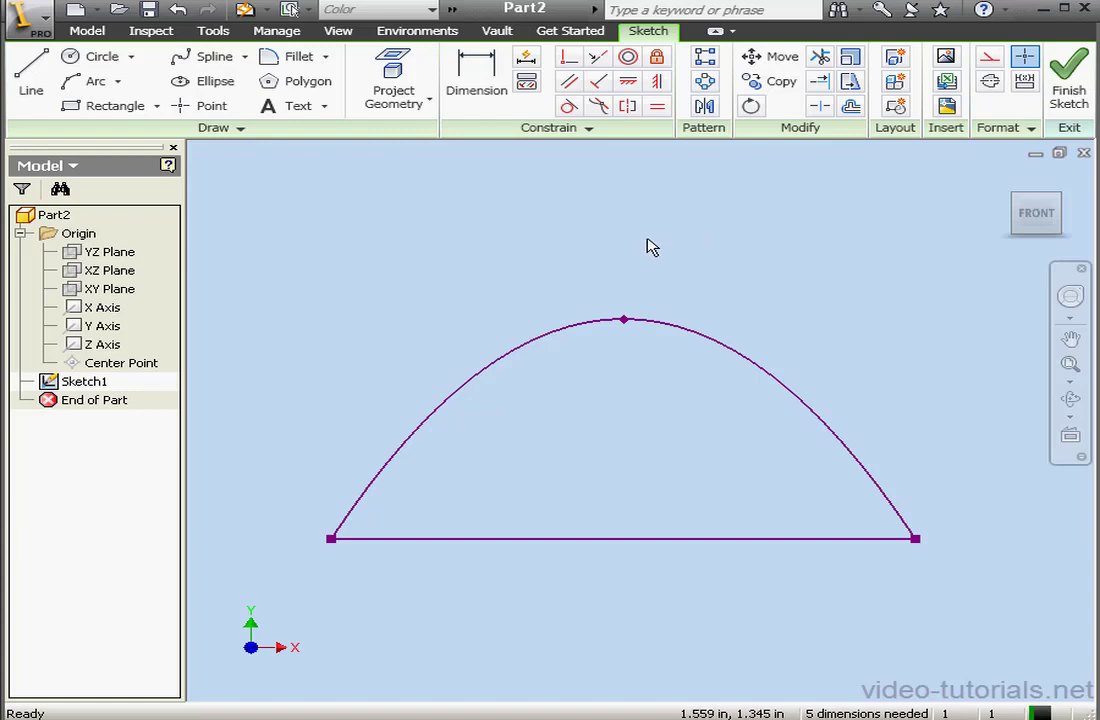
# Step: Activate the tangent handle at the spline's middle fit point and pull its right end outward and slightly downward
pyautogui.click(625, 321)
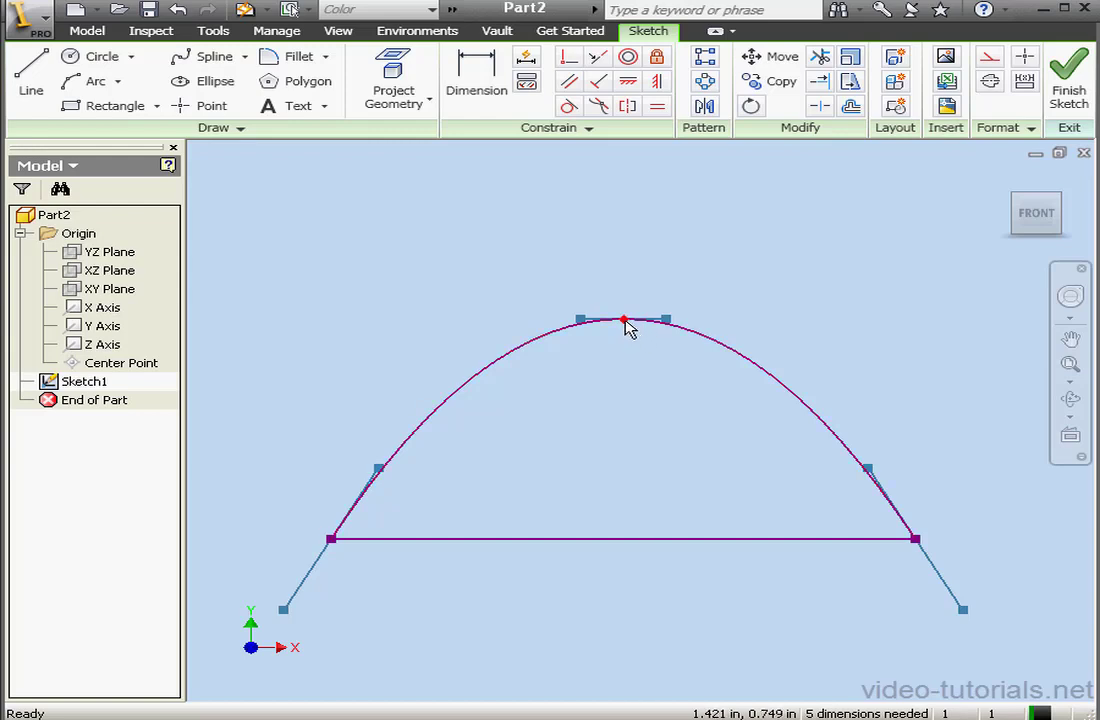
pyautogui.rightClick(624, 321)
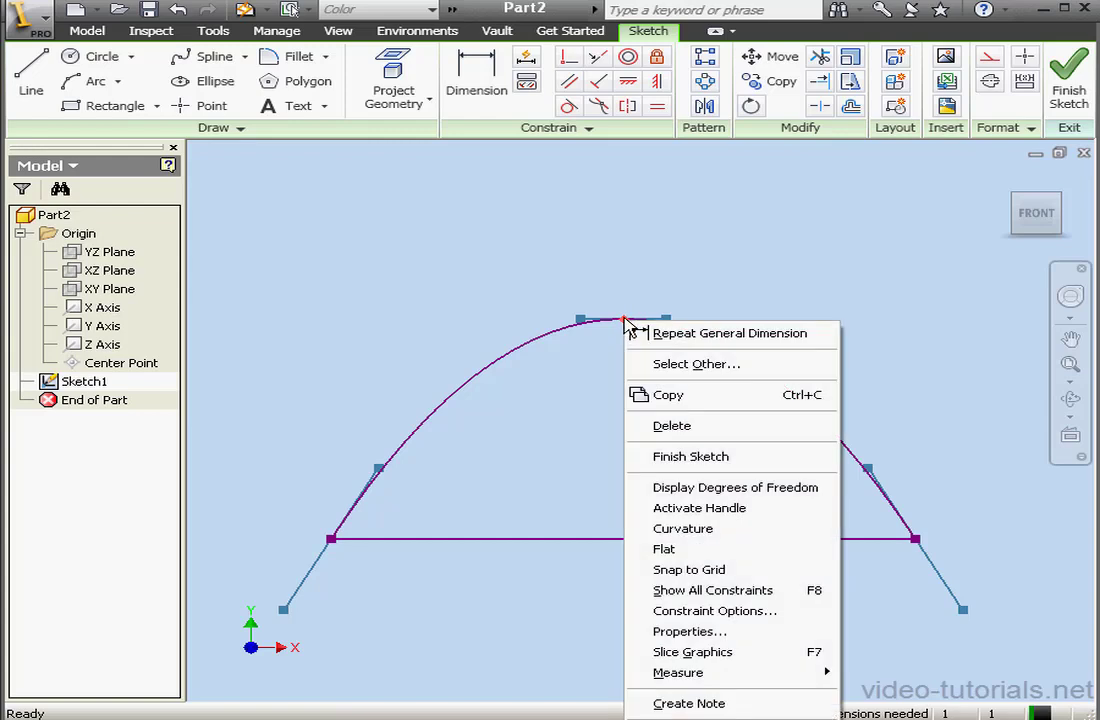
pyautogui.click(706, 508)
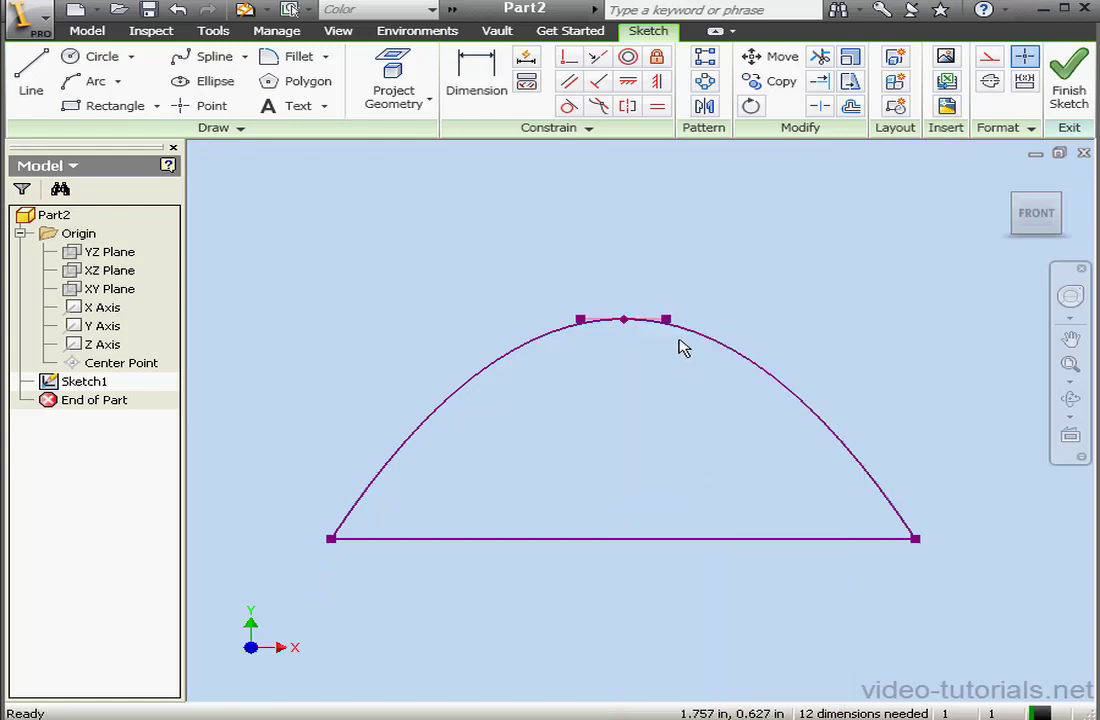
pyautogui.moveTo(667, 320)
pyautogui.mouseDown()
pyautogui.moveTo(729, 317)
pyautogui.moveTo(670, 314)
pyautogui.moveTo(653, 290)
pyautogui.moveTo(663, 319)
pyautogui.moveTo(682, 325)
pyautogui.mouseUp()
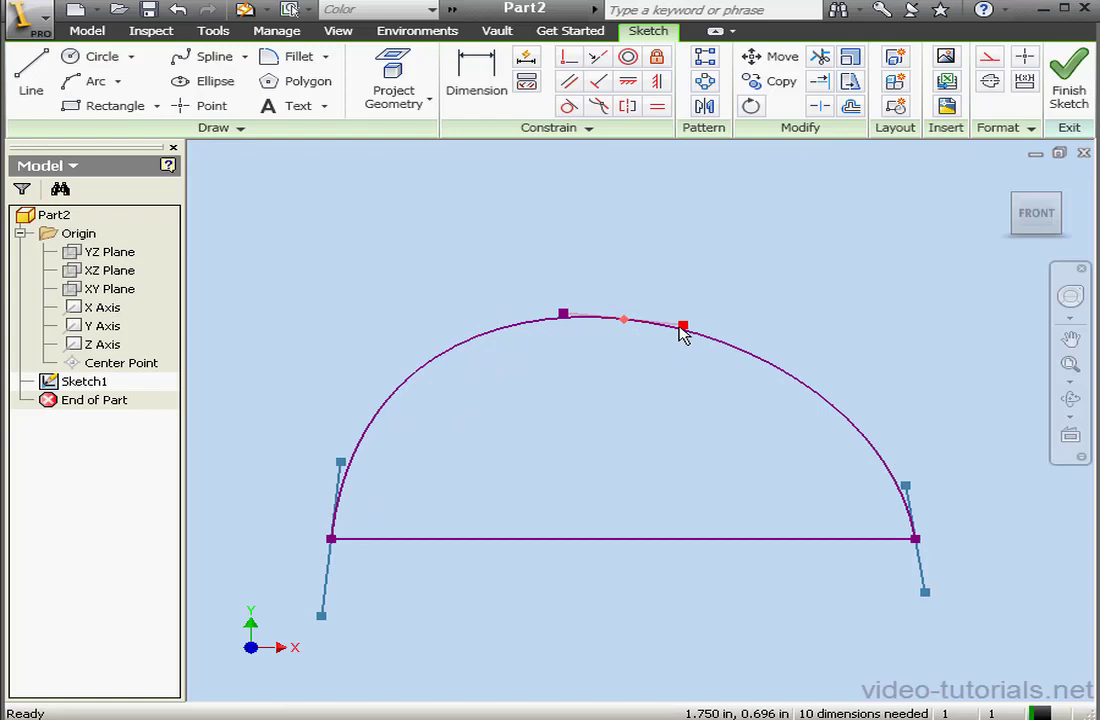
pyautogui.click(677, 282)
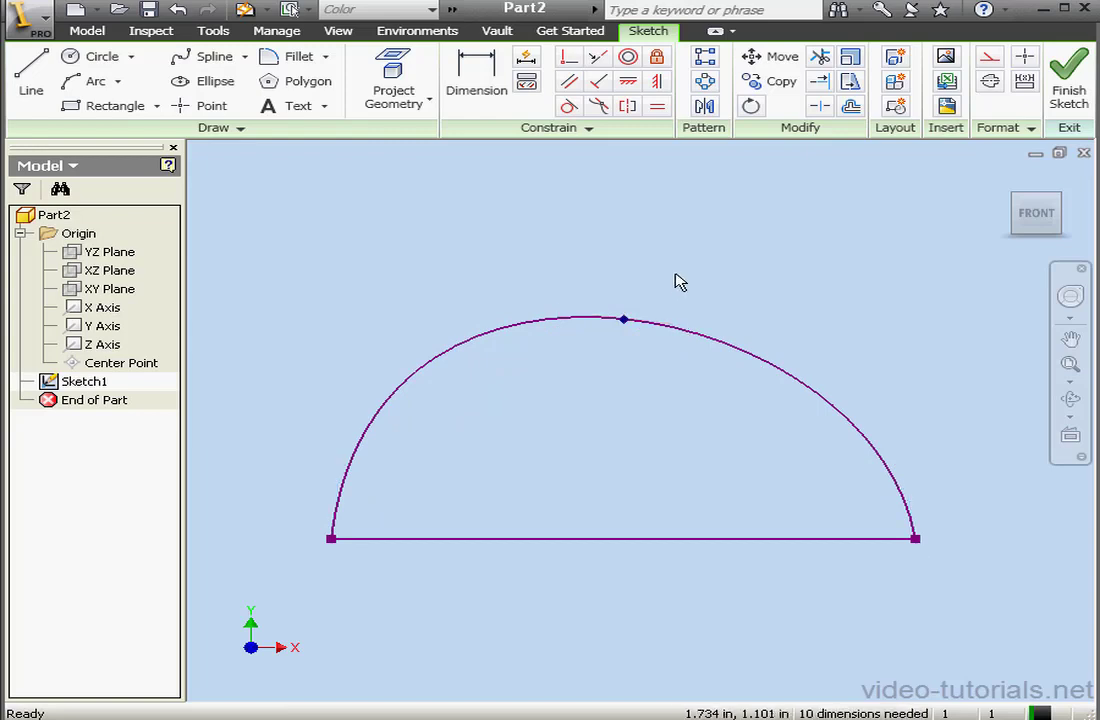
# Step: Dimension the length of the middle fit point's tangent handle and set it to 1 ul
pyautogui.click(624, 322)
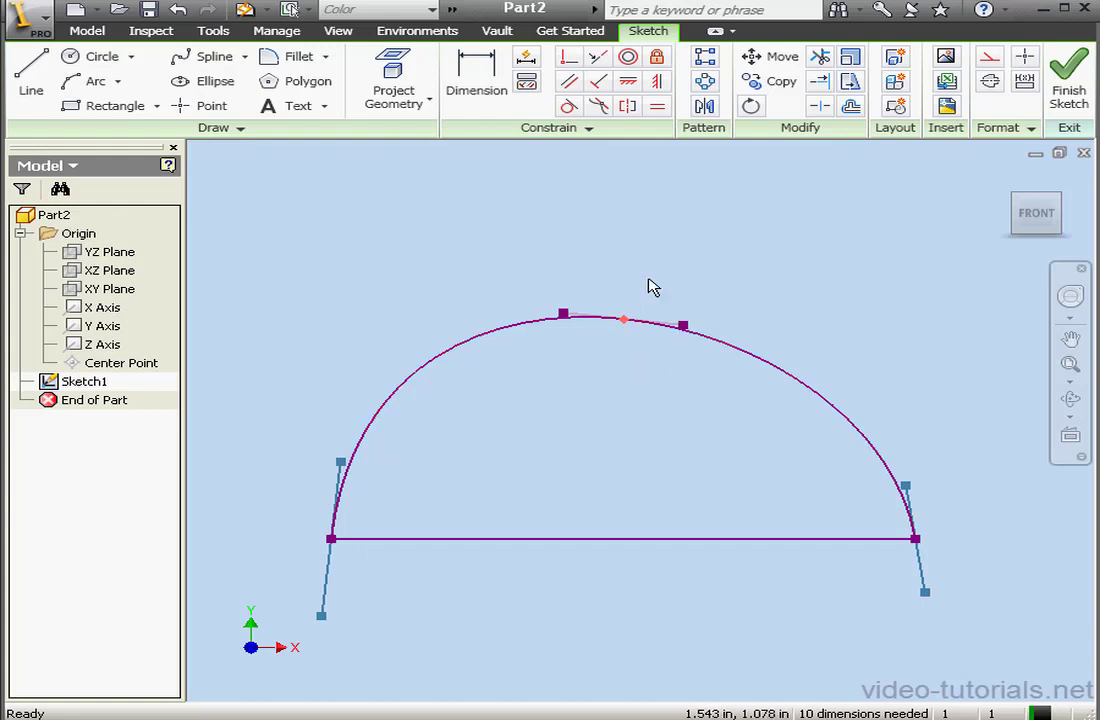
pyautogui.click(489, 78)
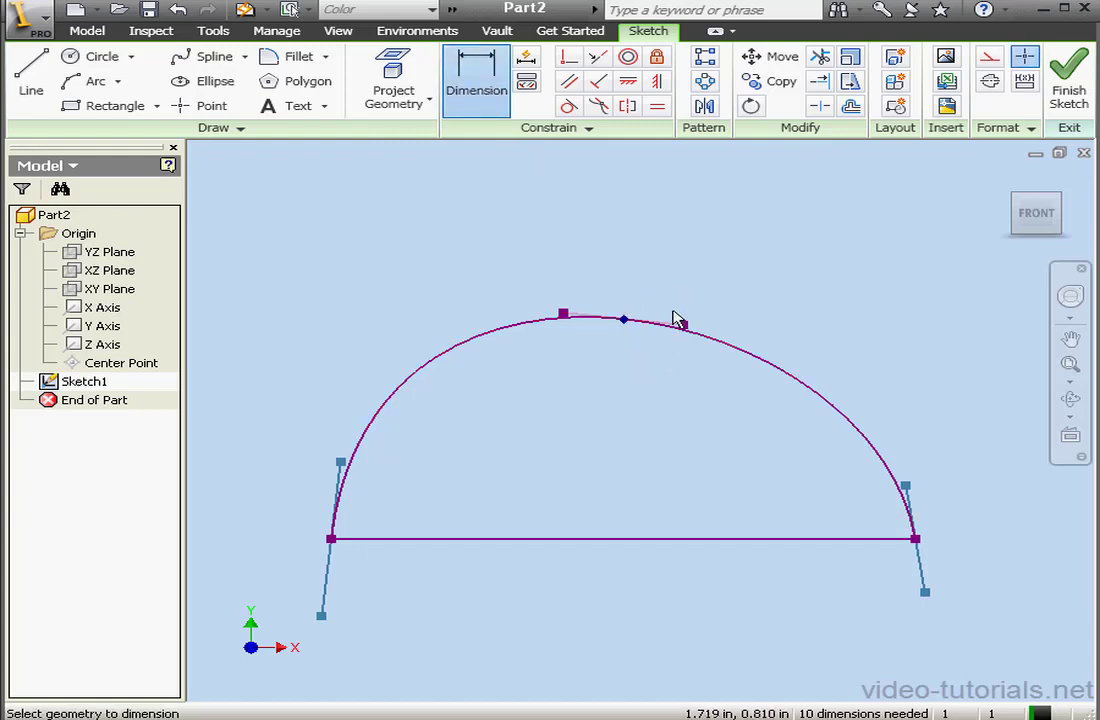
pyautogui.click(676, 325)
pyautogui.click(671, 287)
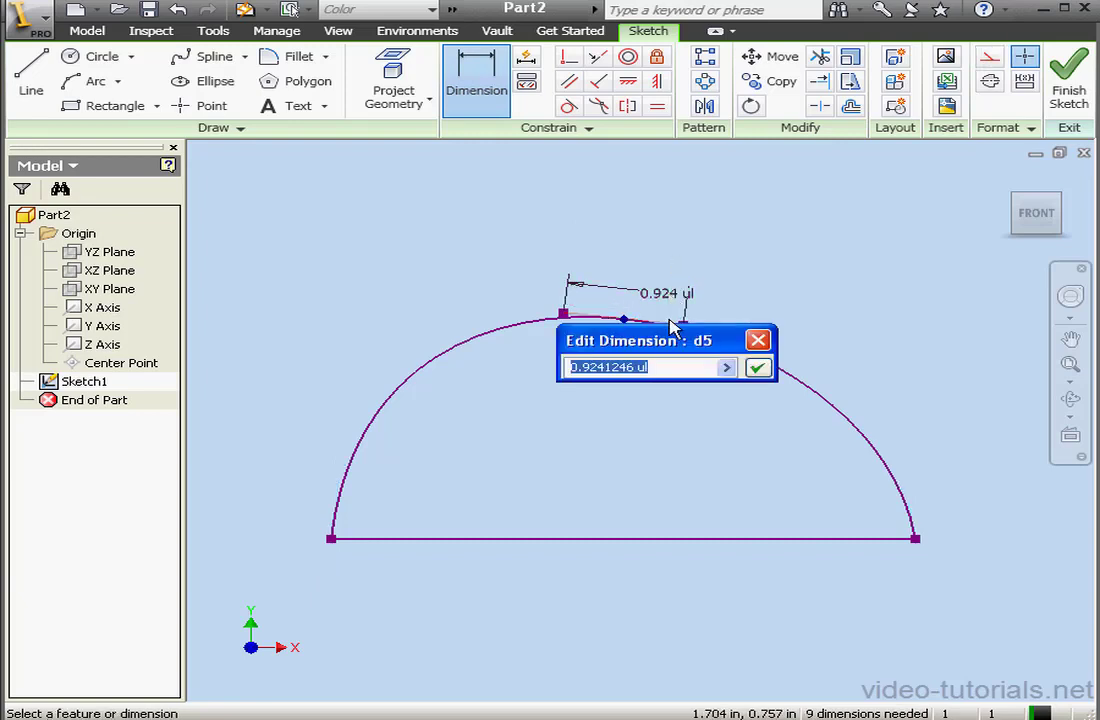
pyautogui.write('1')
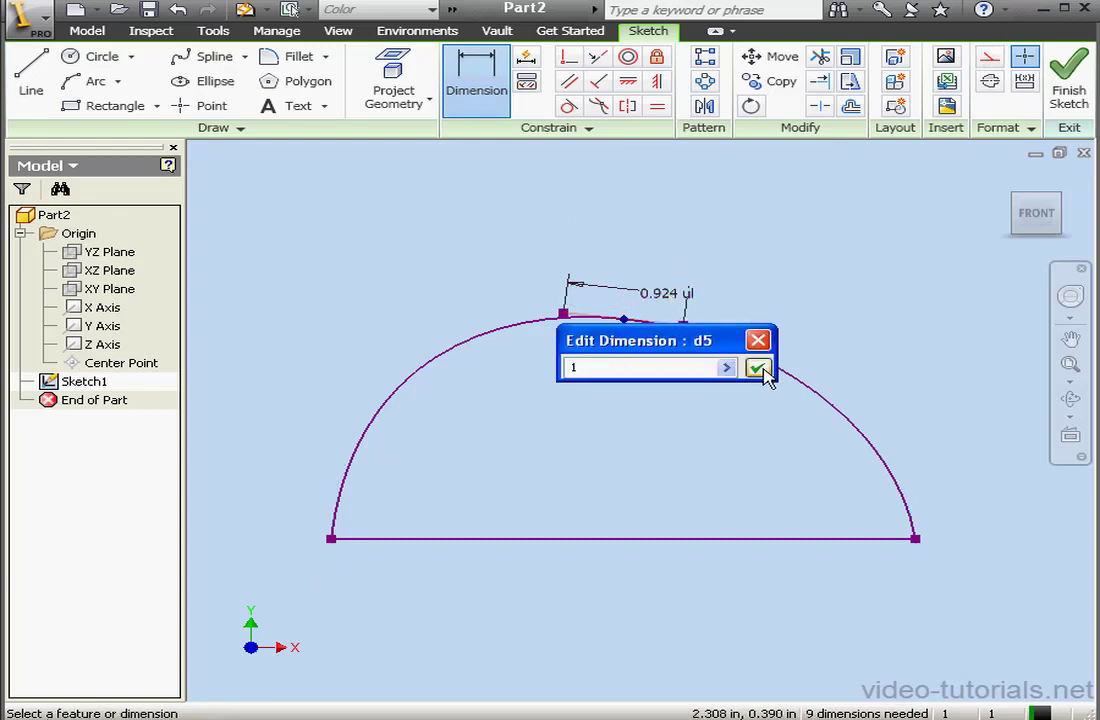
pyautogui.click(757, 368)
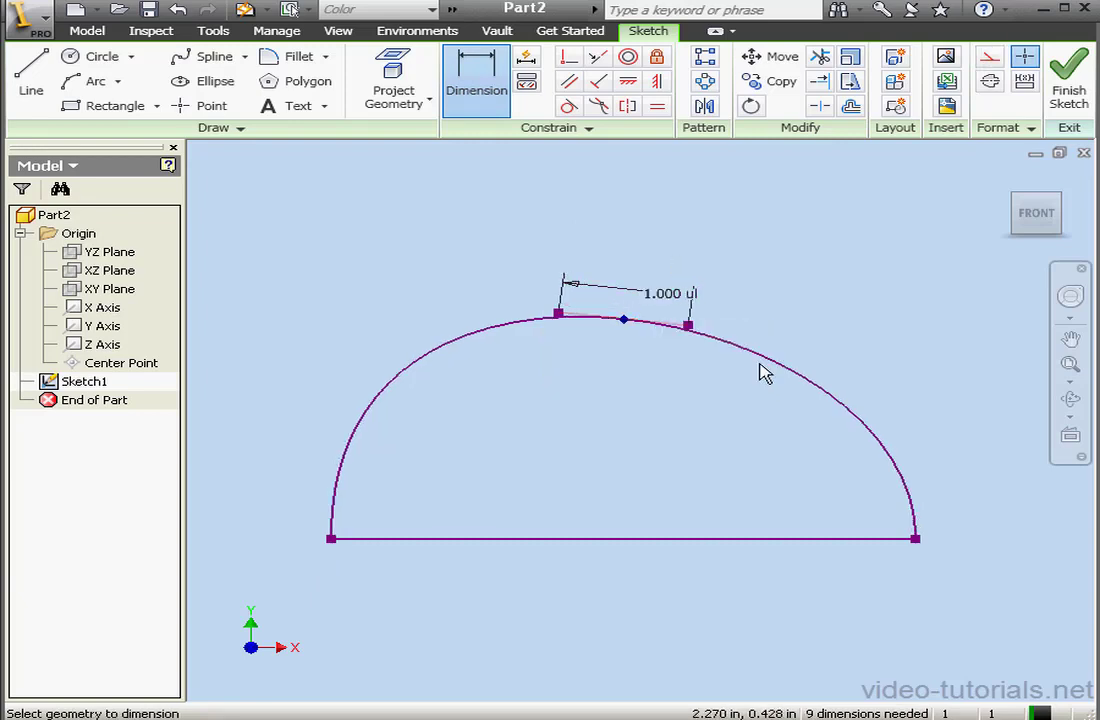
# Step: Dimension the angle between the spline's tangent handle and the base line, keeping the proposed value
pyautogui.click(670, 323)
pyautogui.click(660, 540)
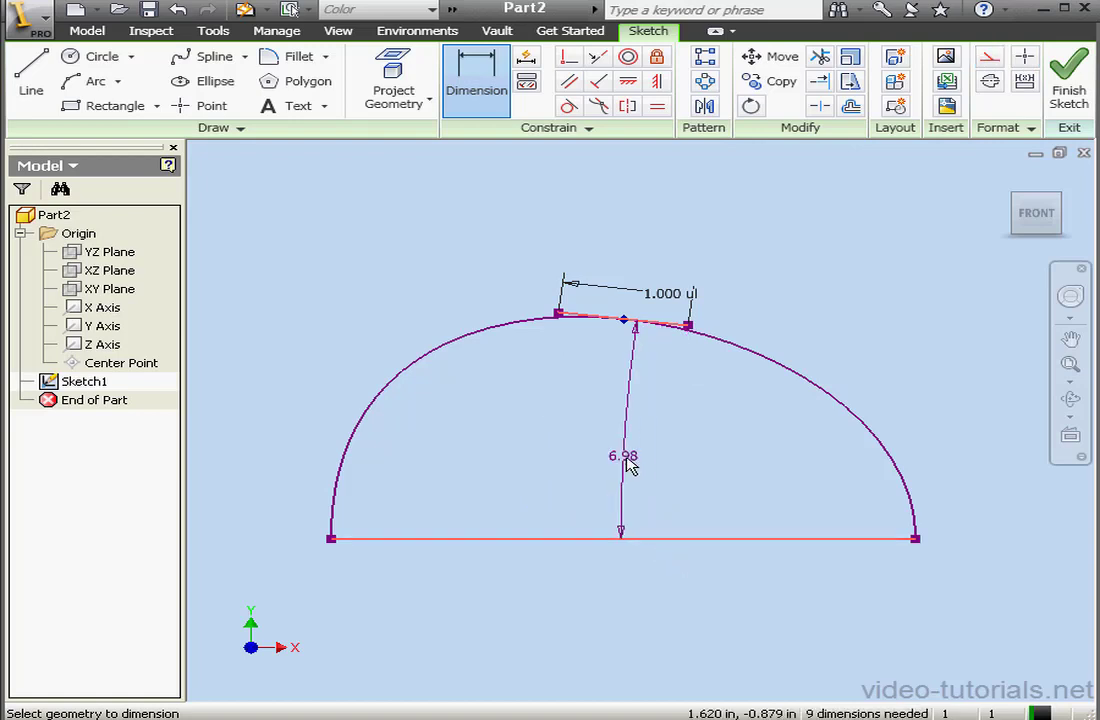
pyautogui.click(621, 445)
pyautogui.click(690, 515)
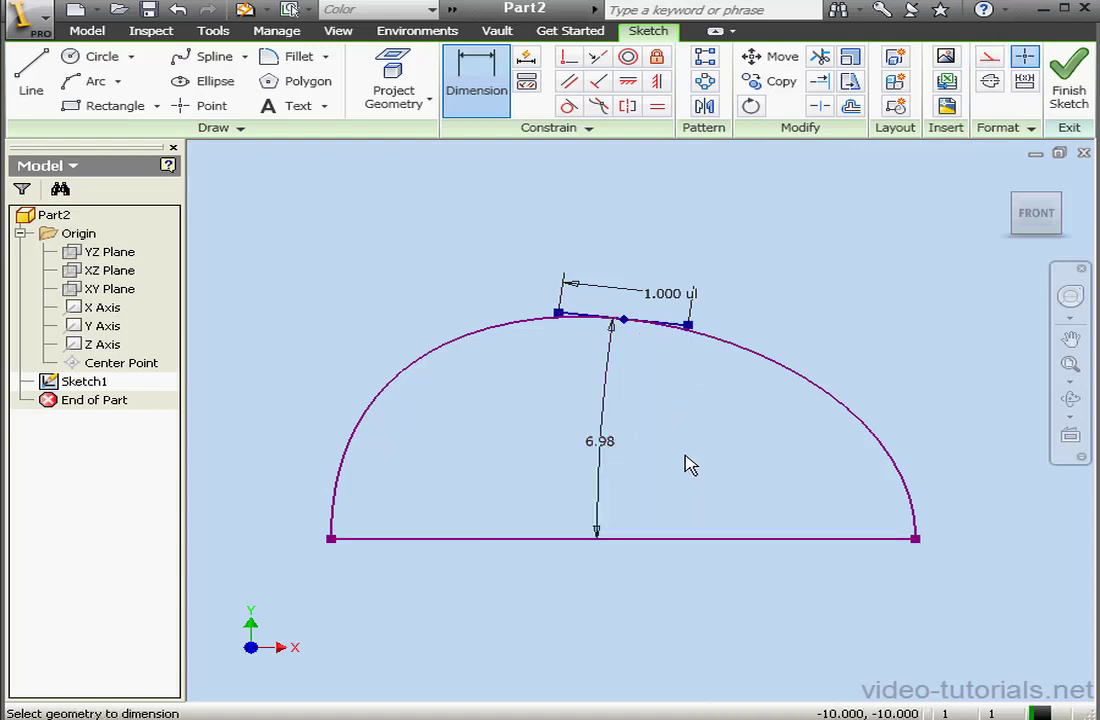
# Step: Delete the angle dimension and the length dimension of the tangent handle at the spline's middle fit point
pyautogui.rightClick(688, 412)
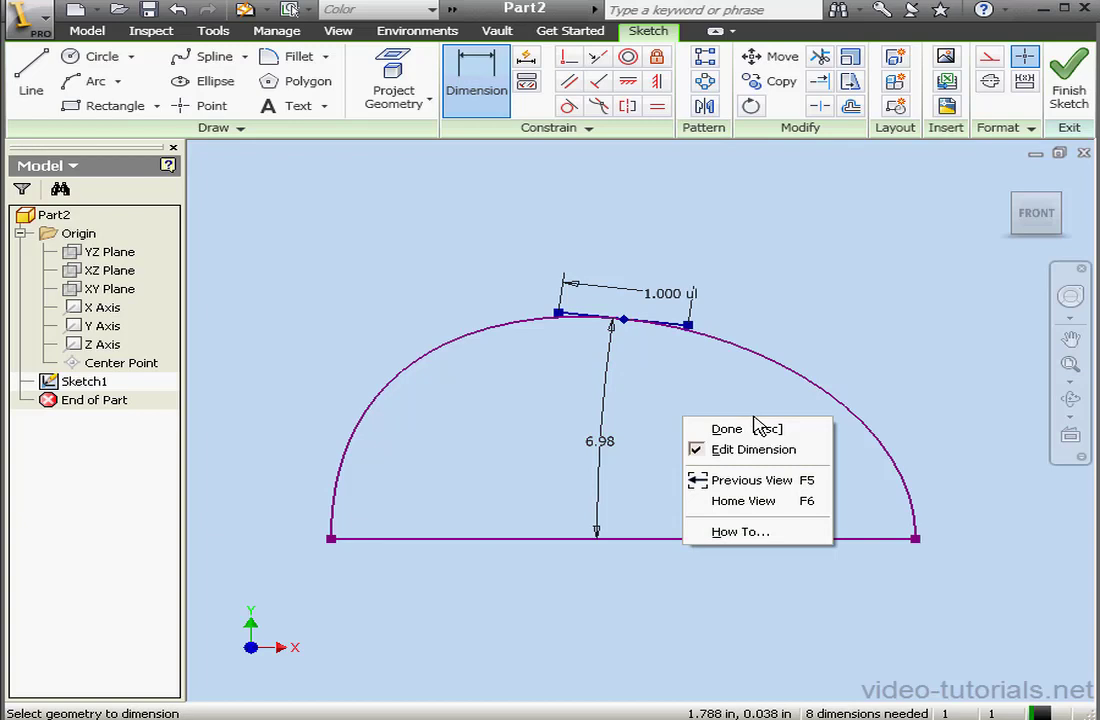
pyautogui.click(728, 429)
pyautogui.click(606, 444)
pyautogui.press('Delete')
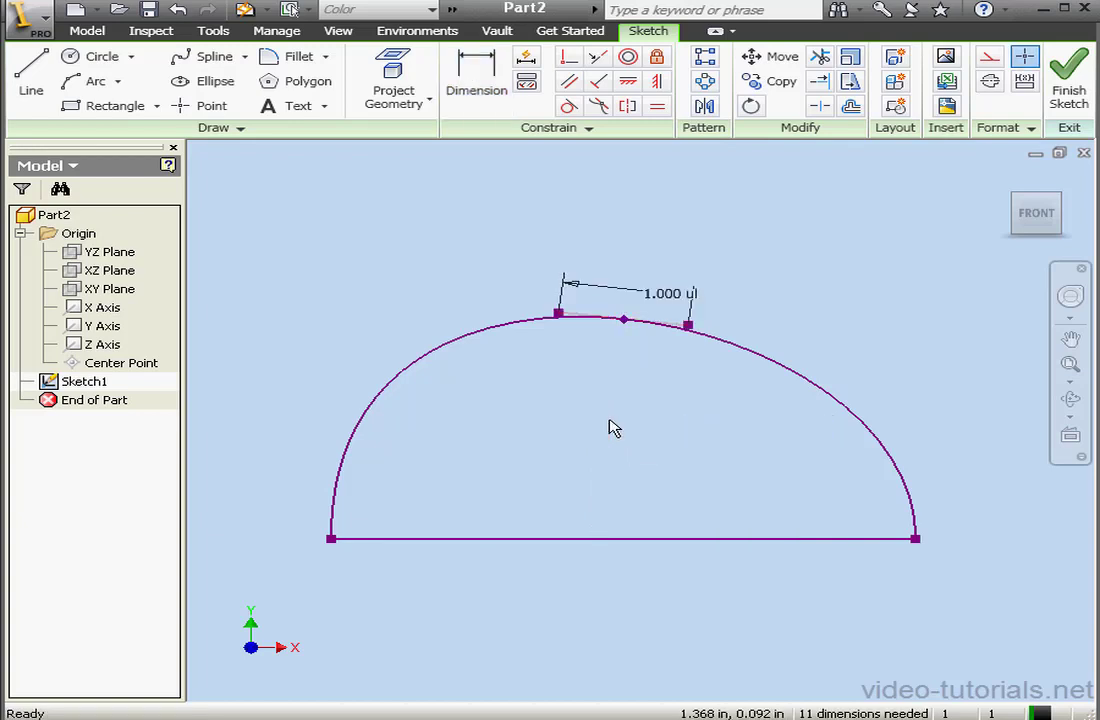
pyautogui.click(672, 300)
pyautogui.press('Delete')
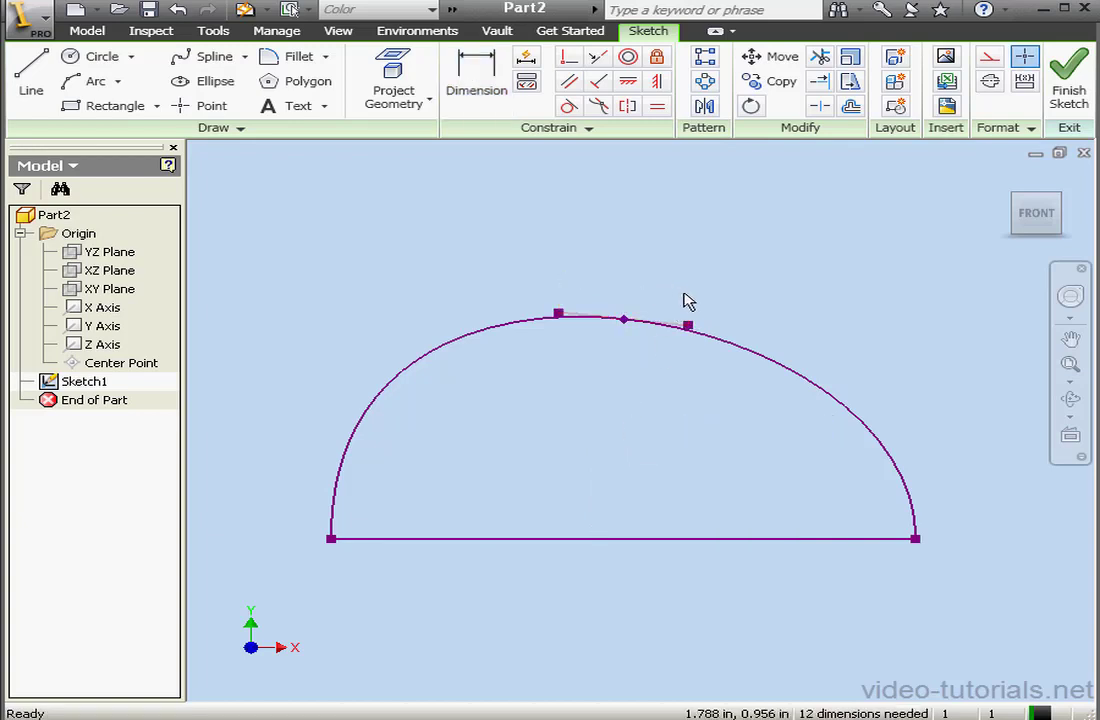
# Step: Turn on the curvature bar at the spline's middle fit point and pull its right end outward and slightly downward
pyautogui.rightClick(624, 322)
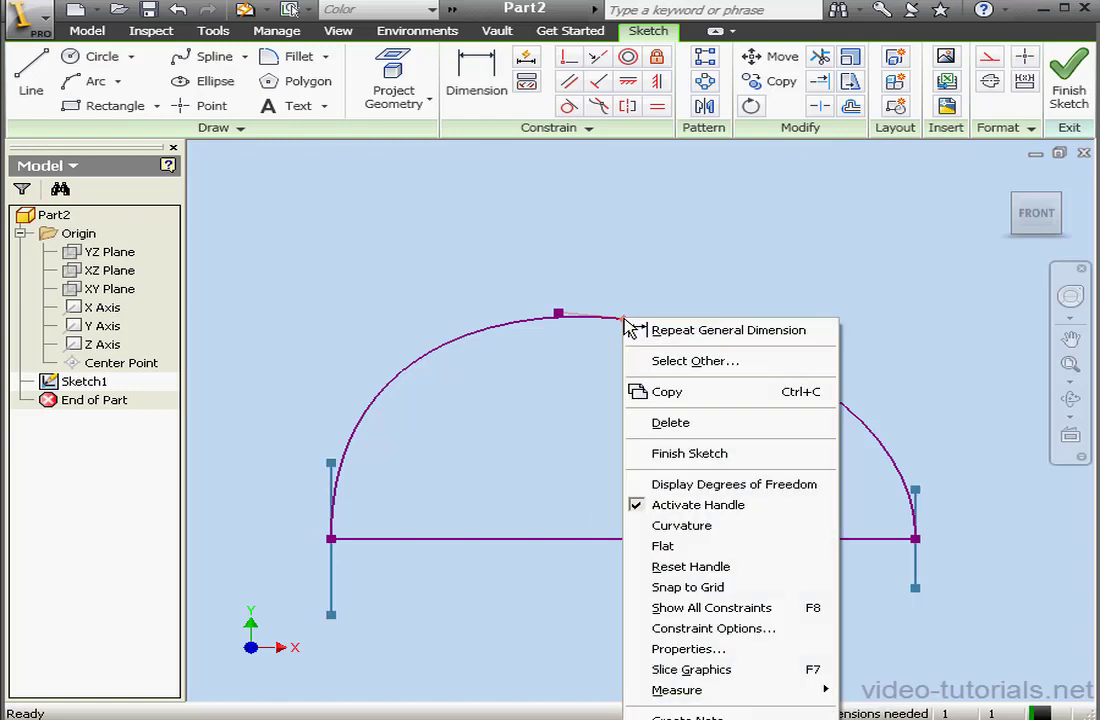
pyautogui.click(694, 526)
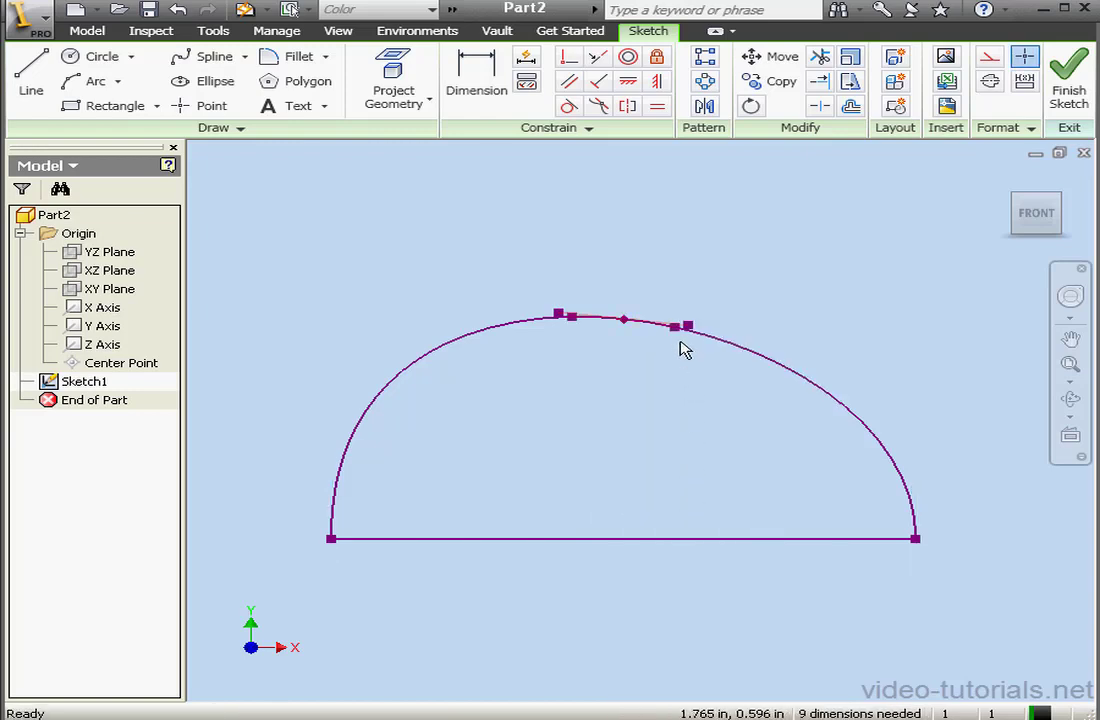
pyautogui.moveTo(677, 331)
pyautogui.mouseDown()
pyautogui.moveTo(663, 349)
pyautogui.moveTo(675, 327)
pyautogui.moveTo(693, 338)
pyautogui.mouseUp()
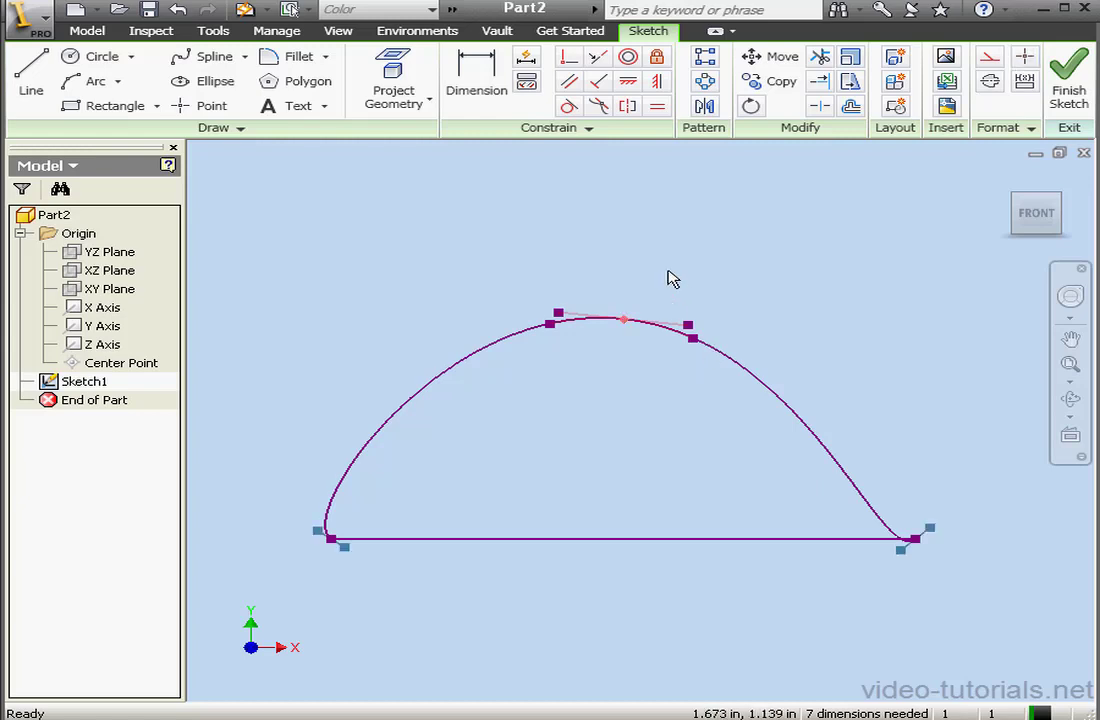
# Step: Try a radius dimension on the middle fit point's curvature bar with the proposed value, and undo it
pyautogui.click(490, 88)
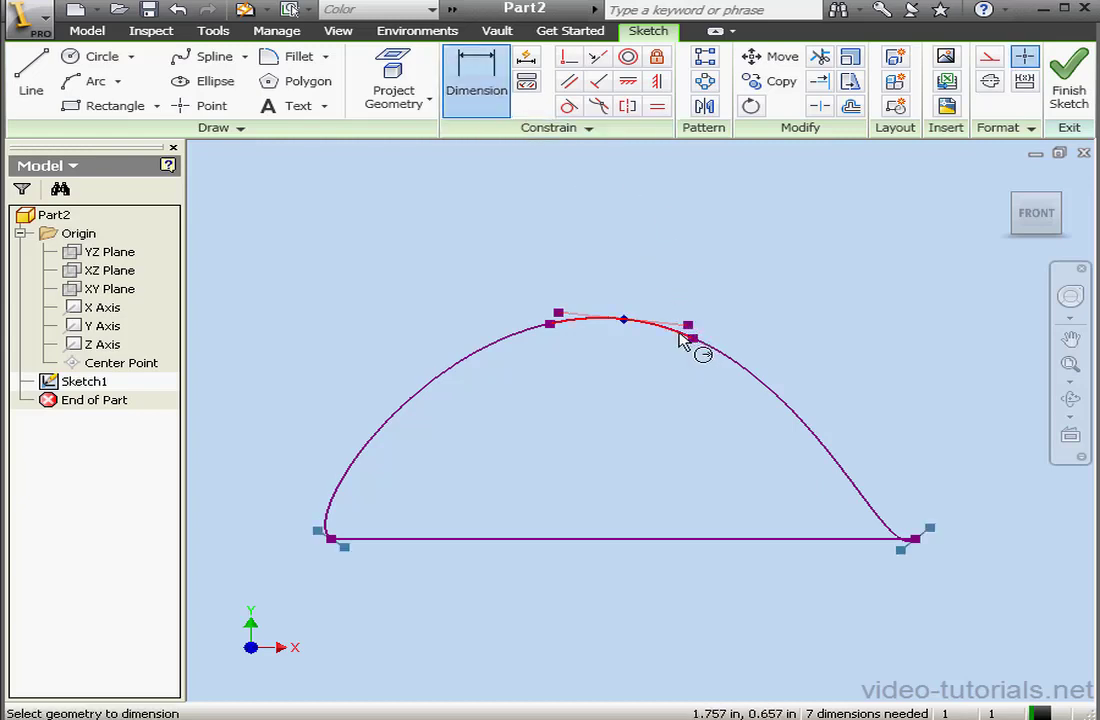
pyautogui.click(675, 335)
pyautogui.click(655, 362)
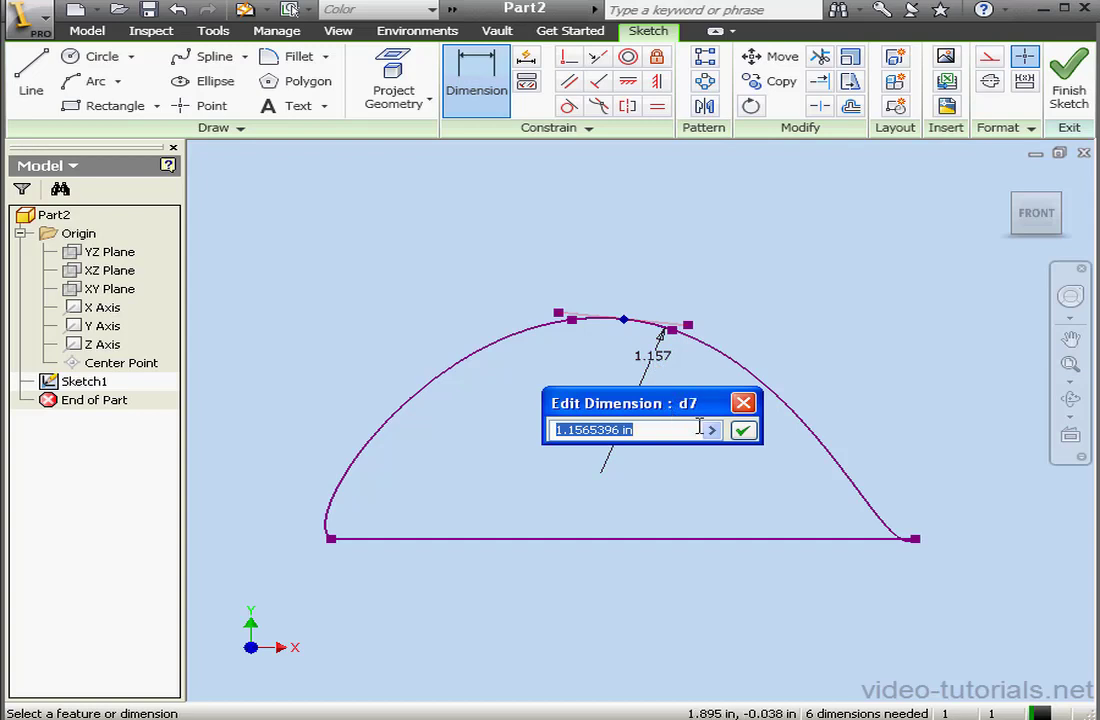
pyautogui.click(742, 431)
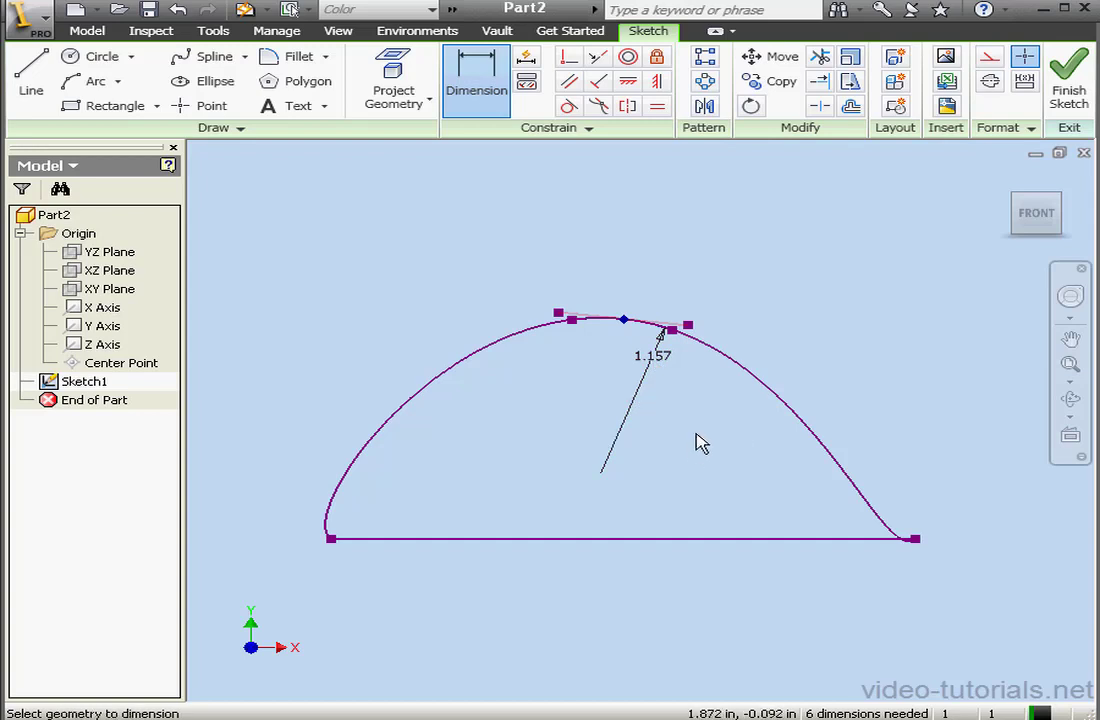
pyautogui.rightClick(701, 405)
pyautogui.click(745, 414)
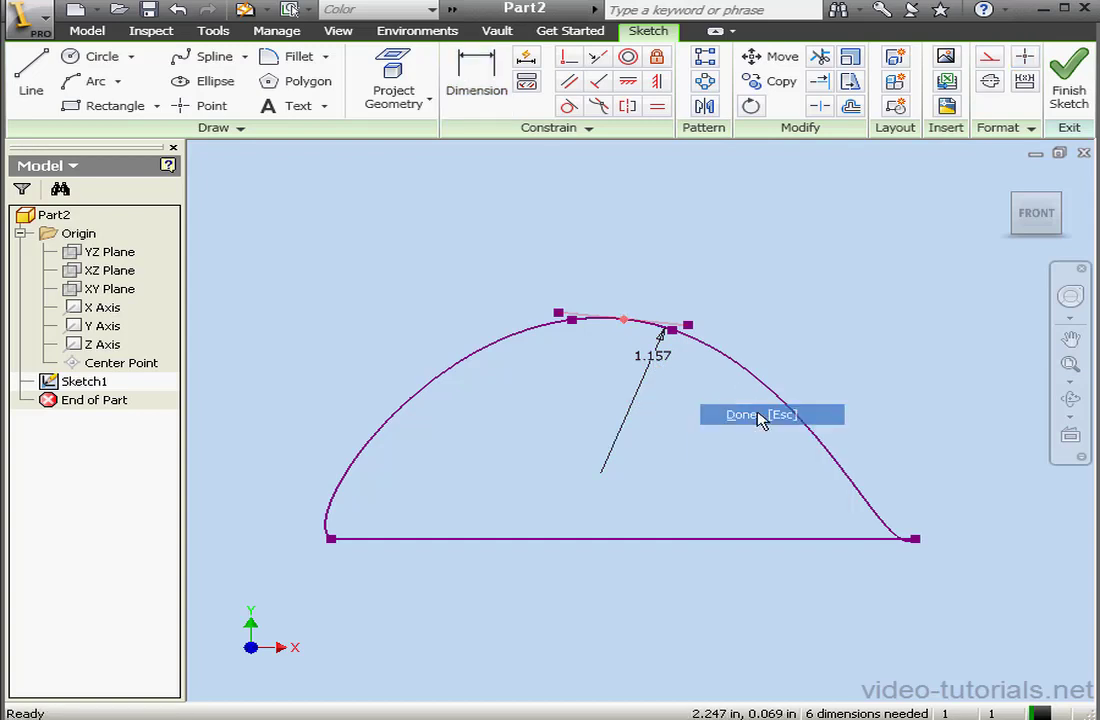
pyautogui.hotkey('ctrl', 'z')
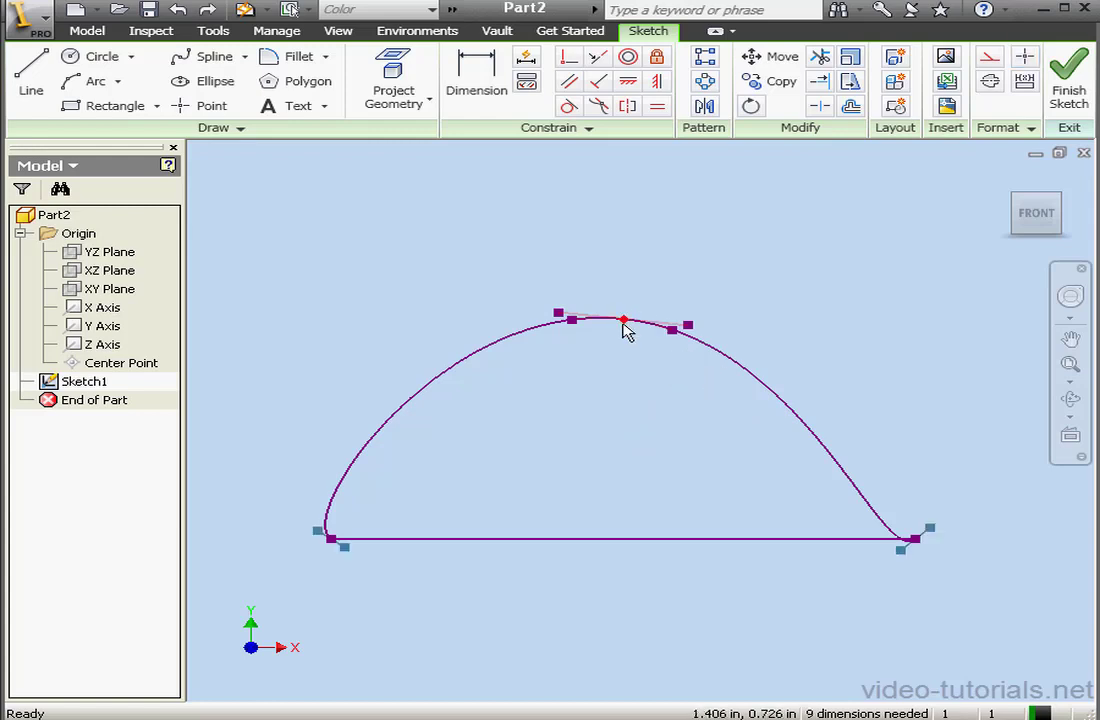
# Step: Make the spline flat at its middle fit point and dimension the curvature bar's radius, keeping the proposed value
pyautogui.rightClick(624, 326)
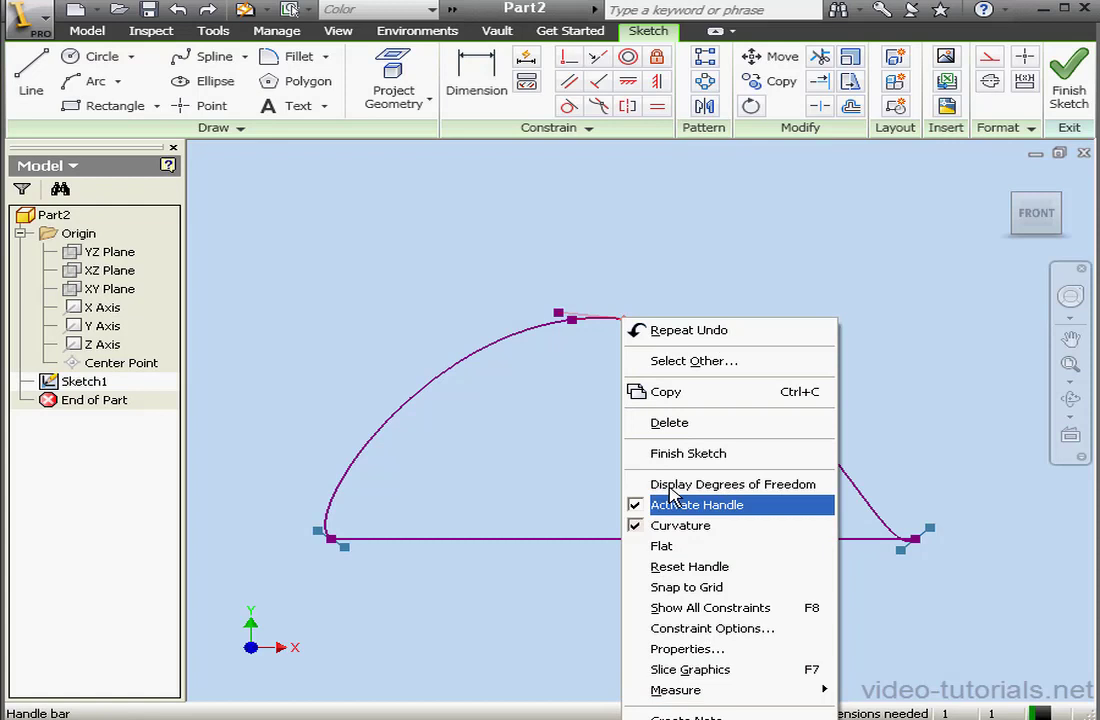
pyautogui.click(660, 546)
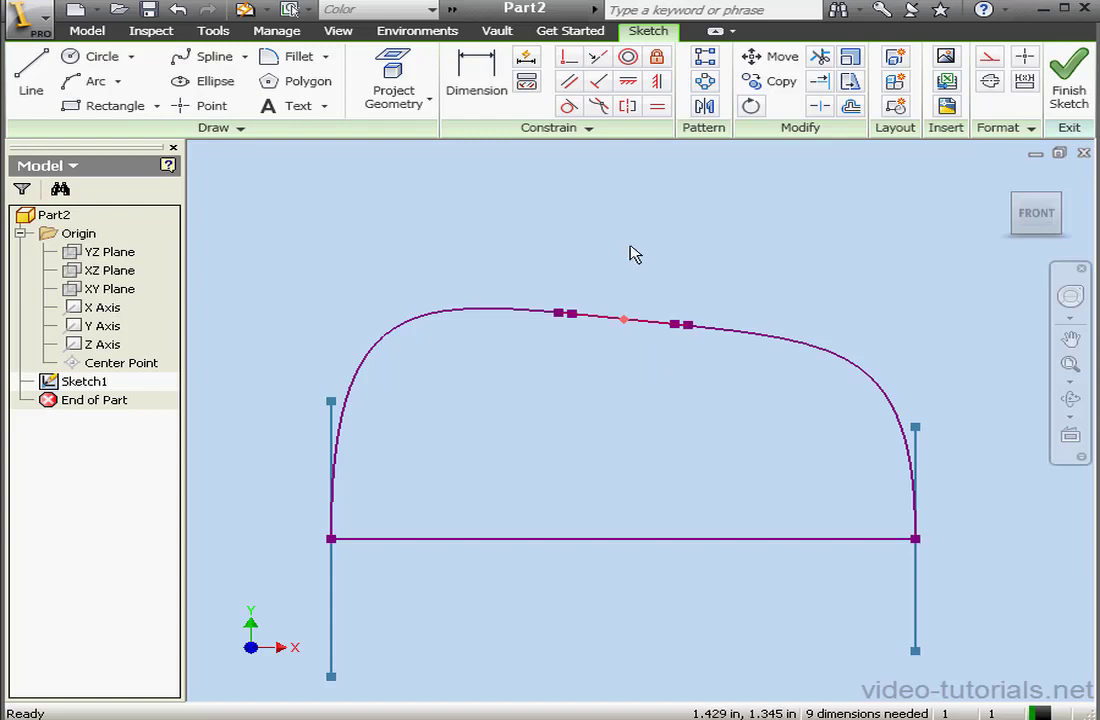
pyautogui.click(476, 94)
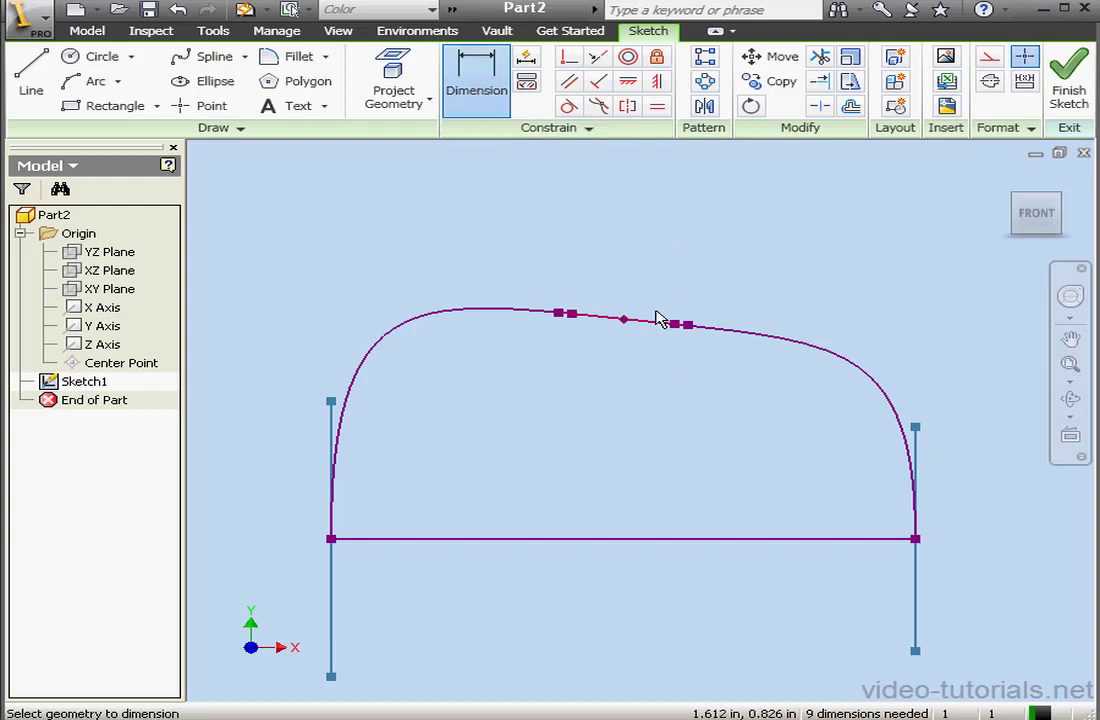
pyautogui.moveTo(658, 340)
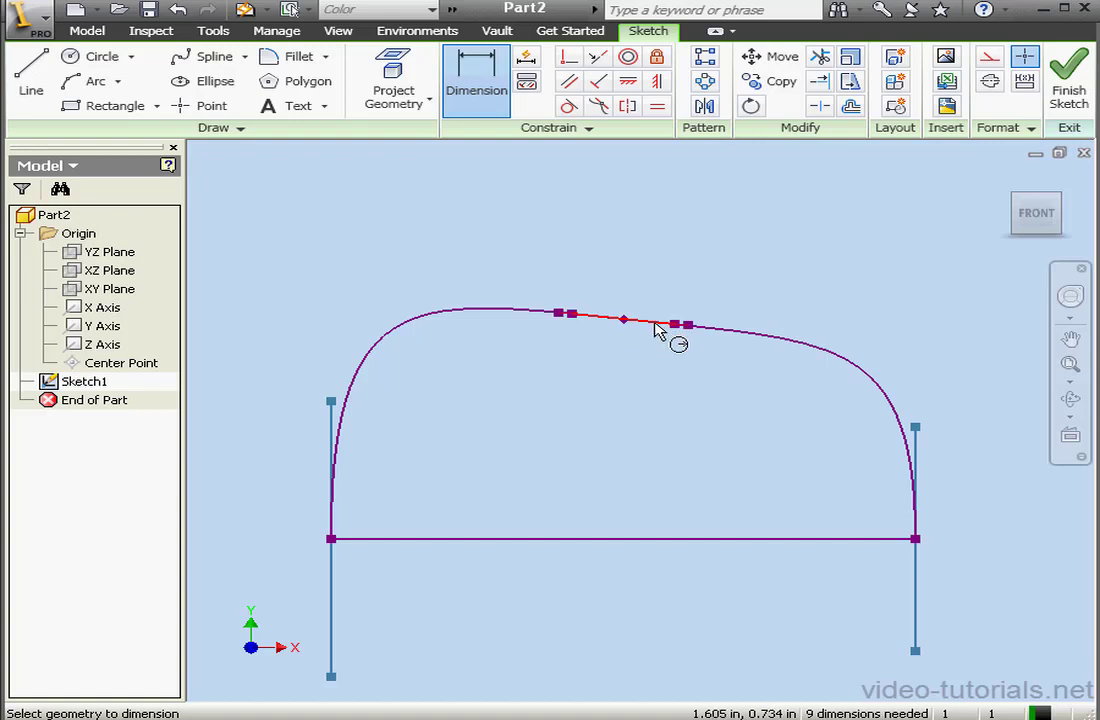
pyautogui.click(657, 334)
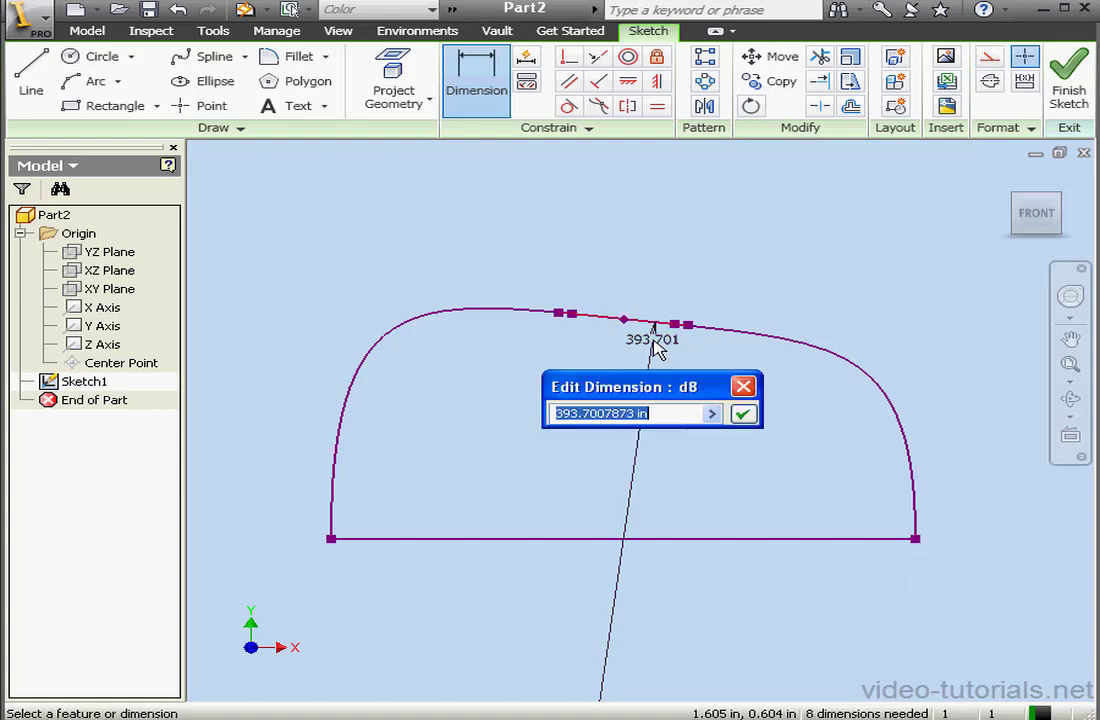
pyautogui.moveTo(651, 389); pyautogui.dragTo(788, 247)
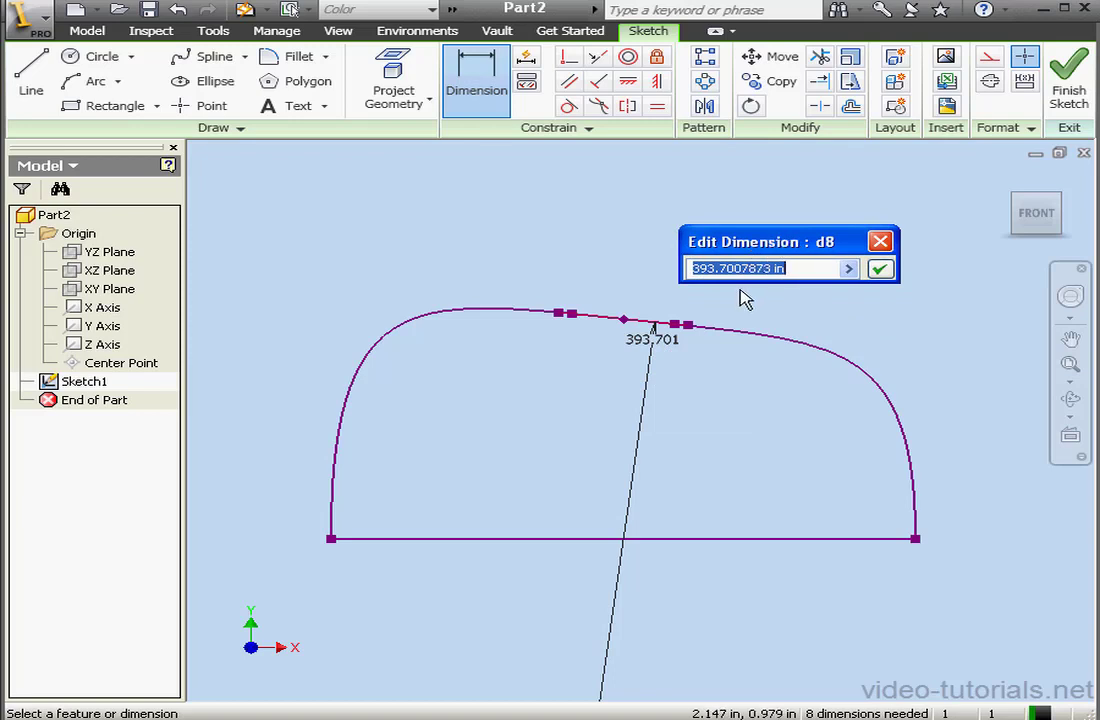
pyautogui.click(879, 270)
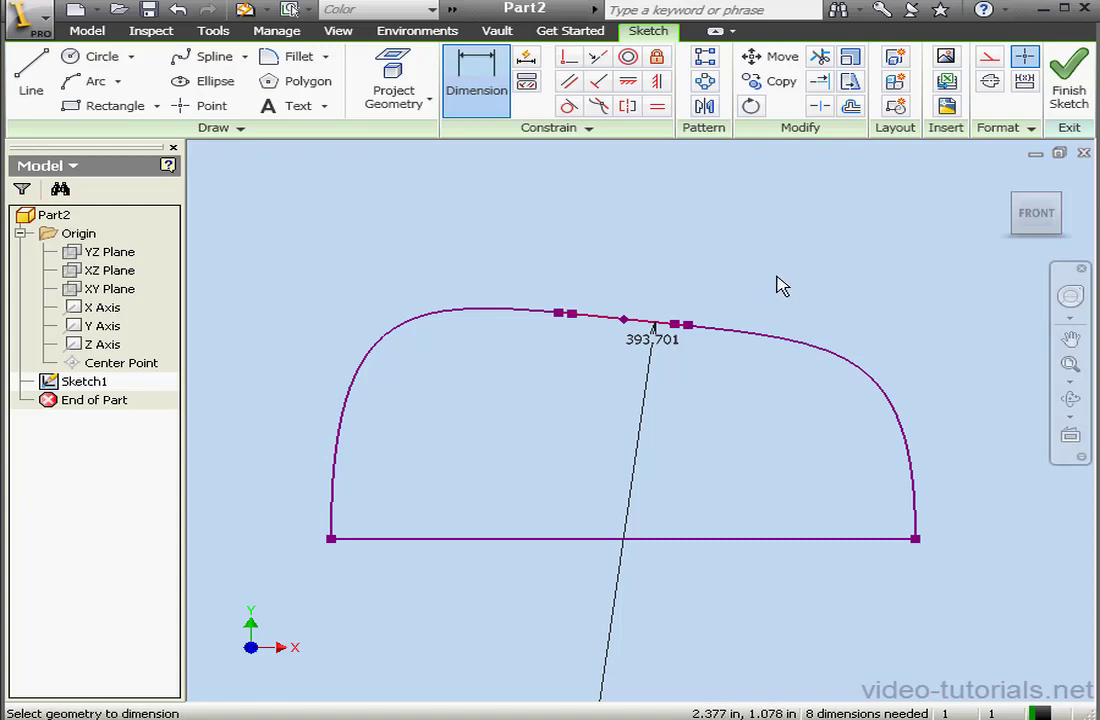
# Step: Set the radius dimension of the middle fit point's curvature bar to 1.5 in
pyautogui.doubleClick(655, 340)
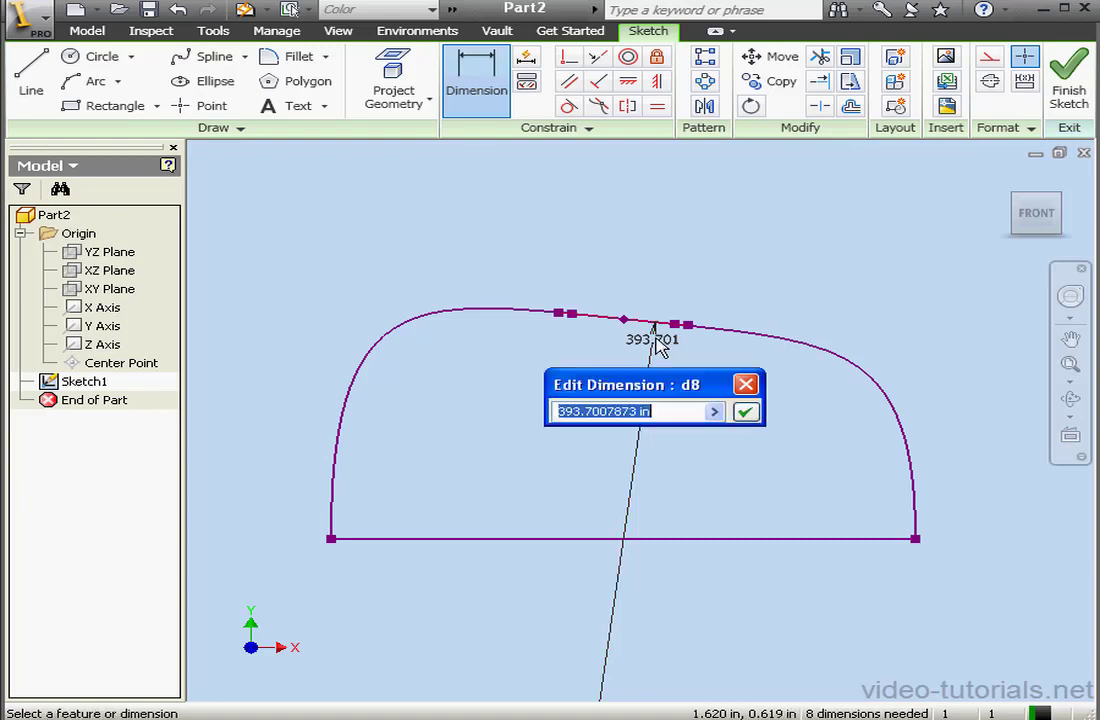
pyautogui.moveTo(655, 412); pyautogui.dragTo(525, 422)
pyautogui.write('1.5')
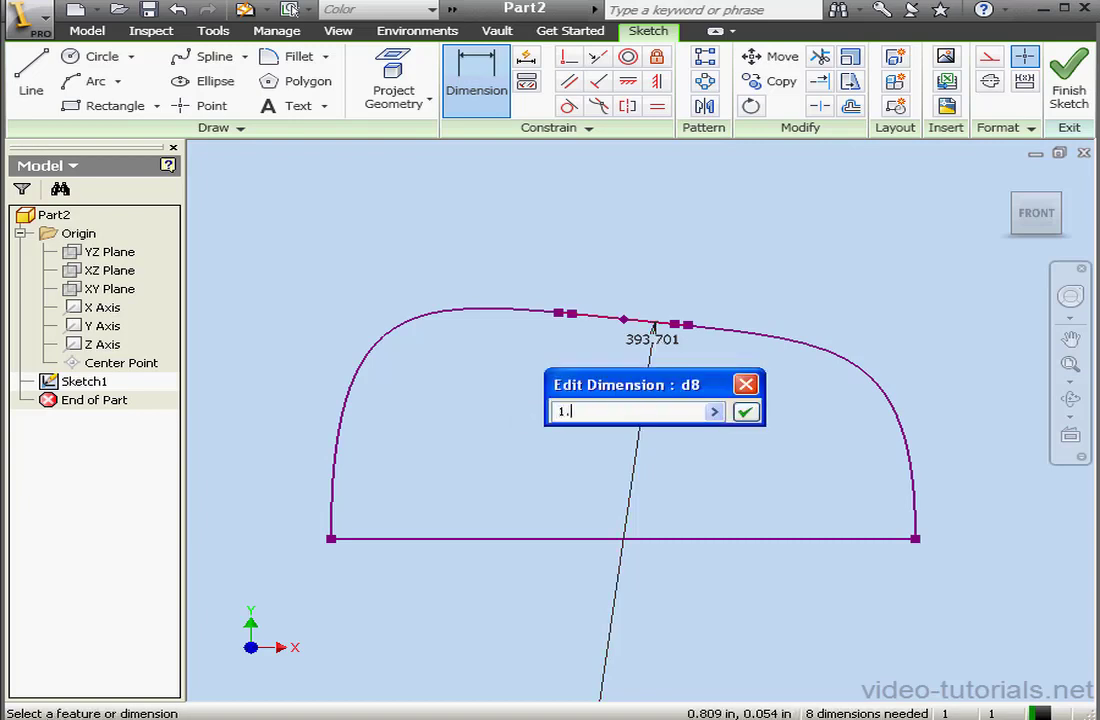
pyautogui.click(745, 411)
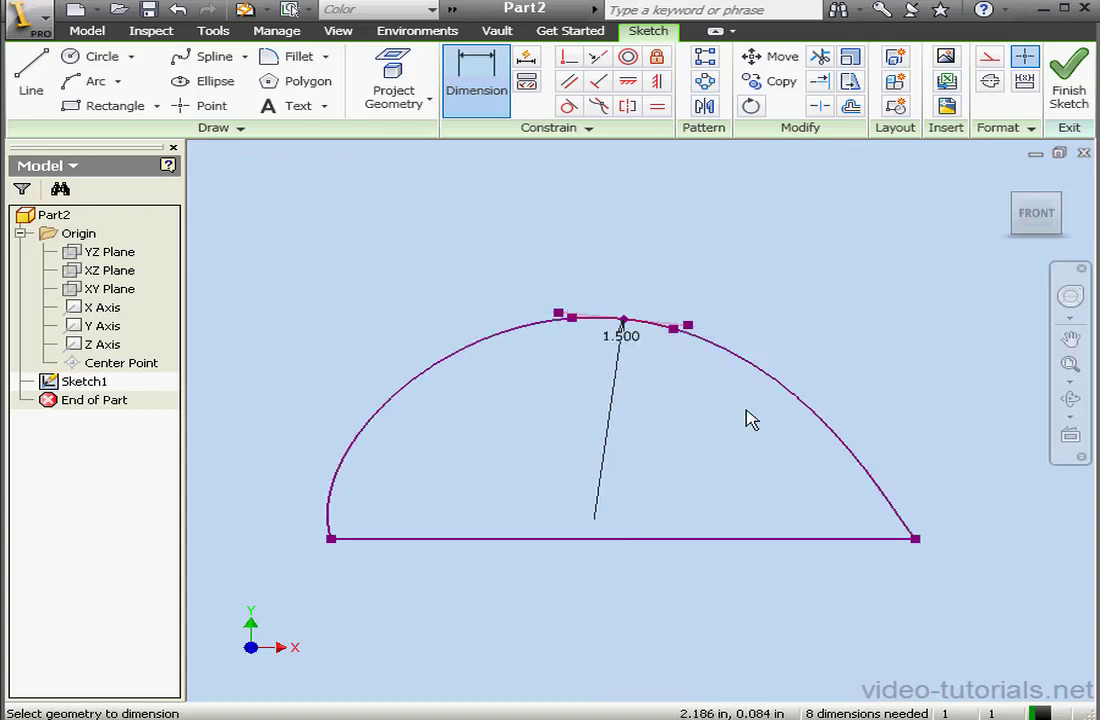